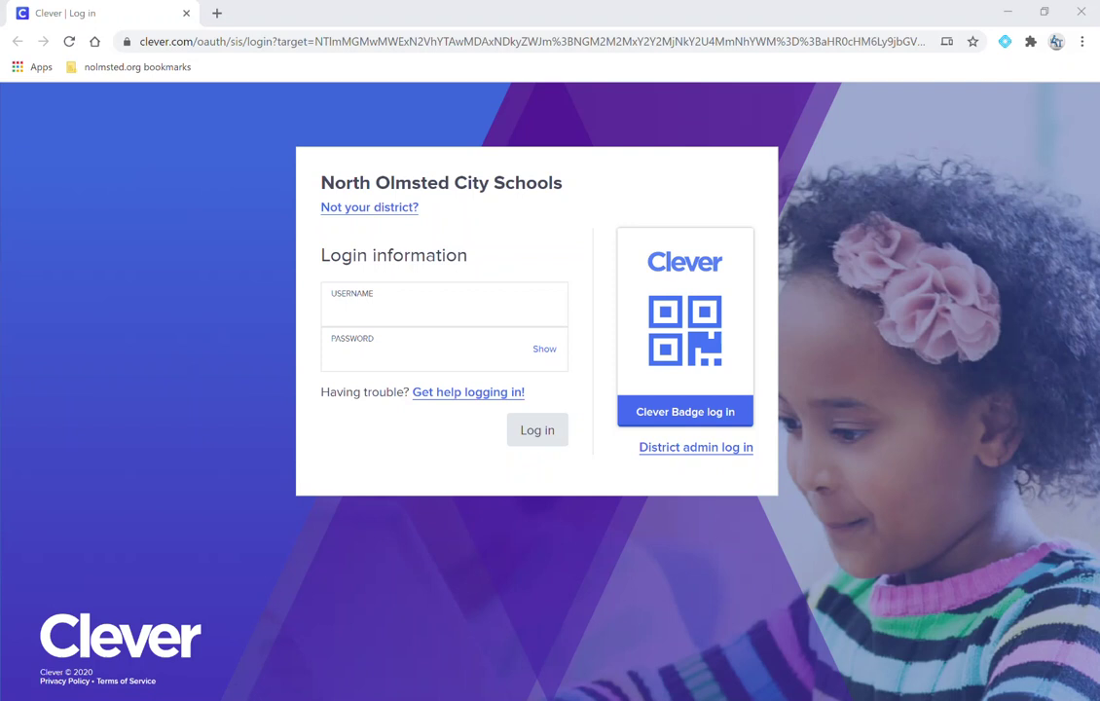
Step: Select the full North Olmsted Clever login URL in Chrome's address bar
double_click(334, 41)
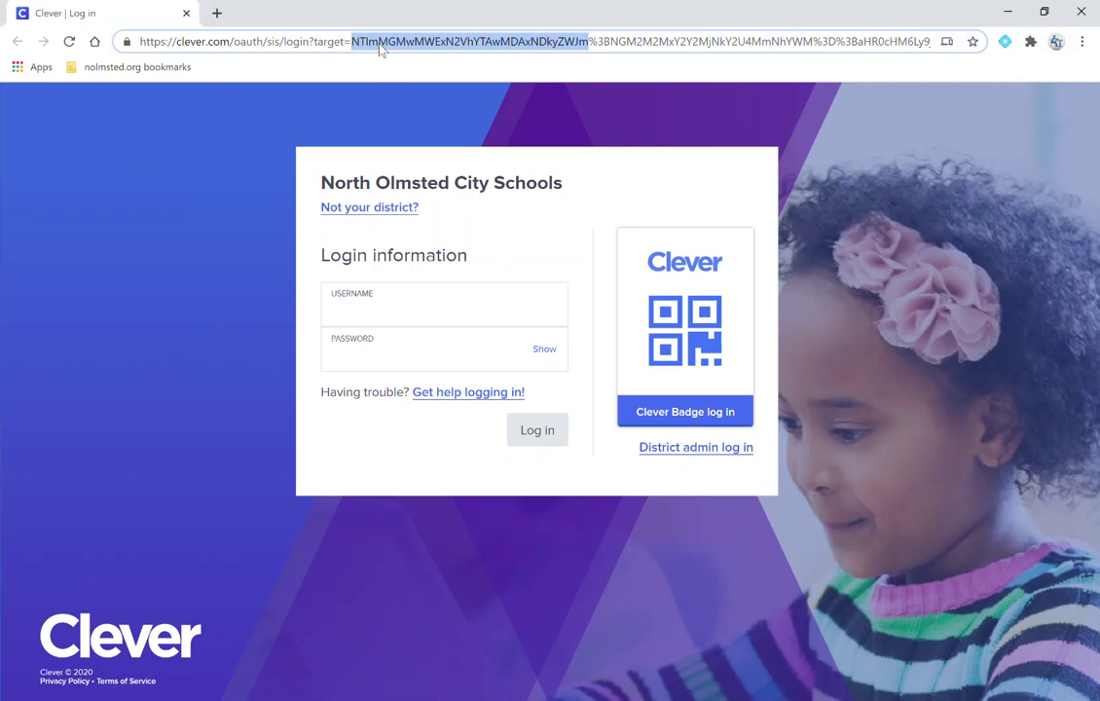
triple_click(325, 41)
Step: Search 'chrome web store', open it, and scroll the nolmsted.org list to the Screencastify card
text(chrome )
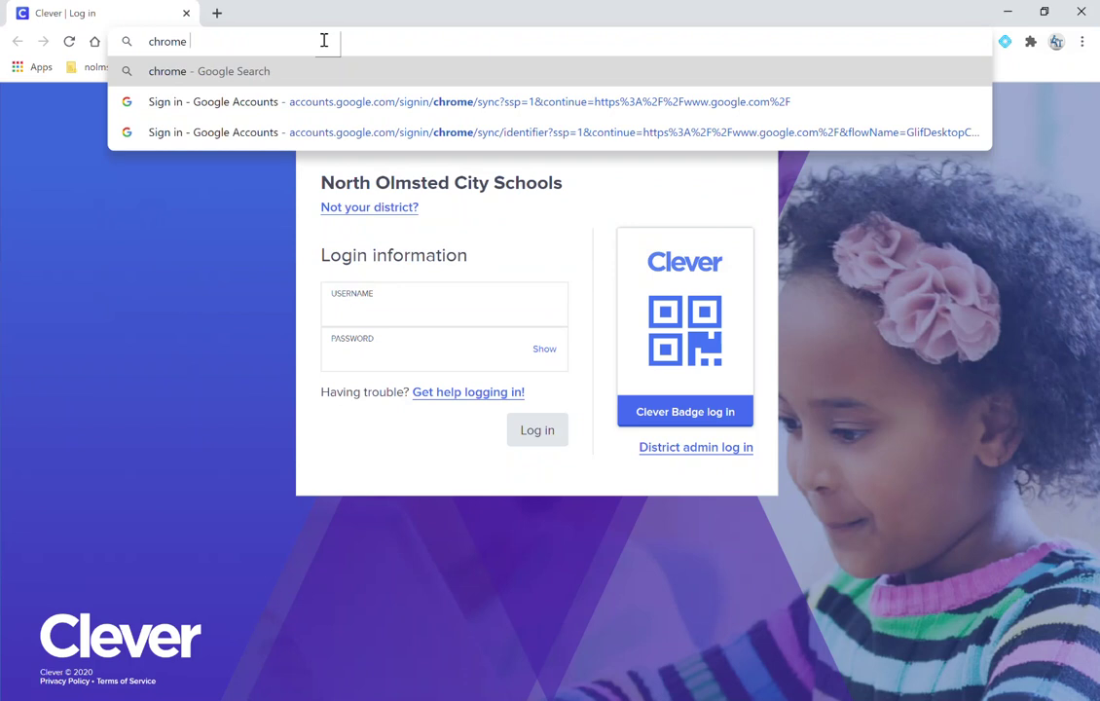
text(web s)
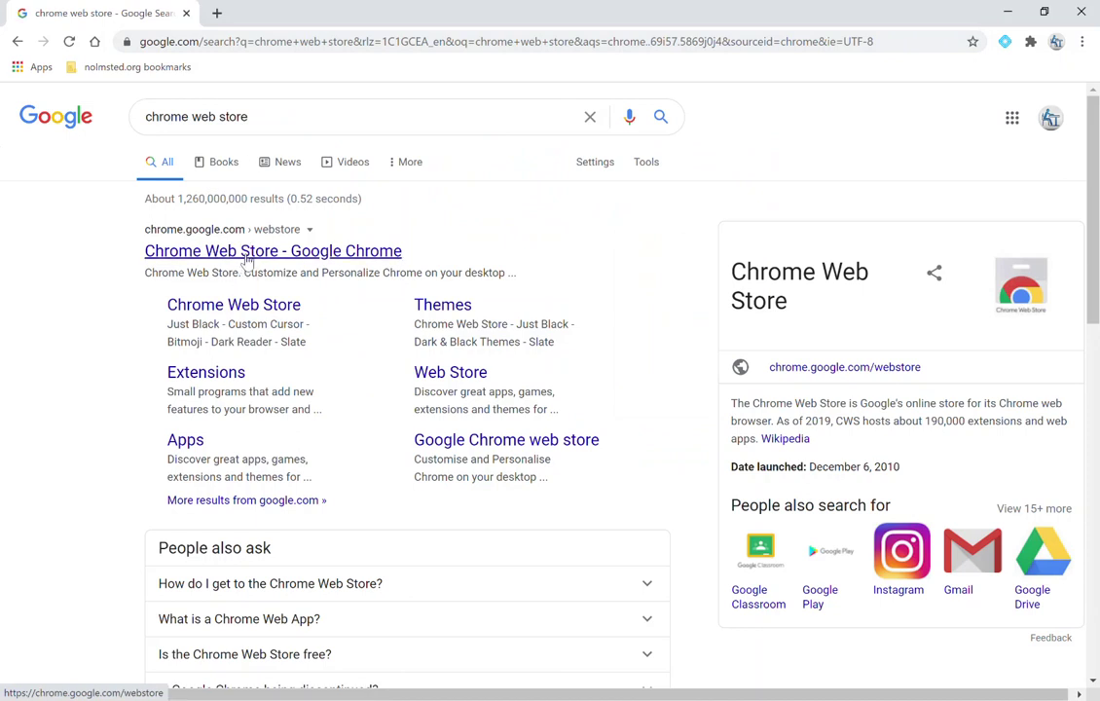
click(249, 255)
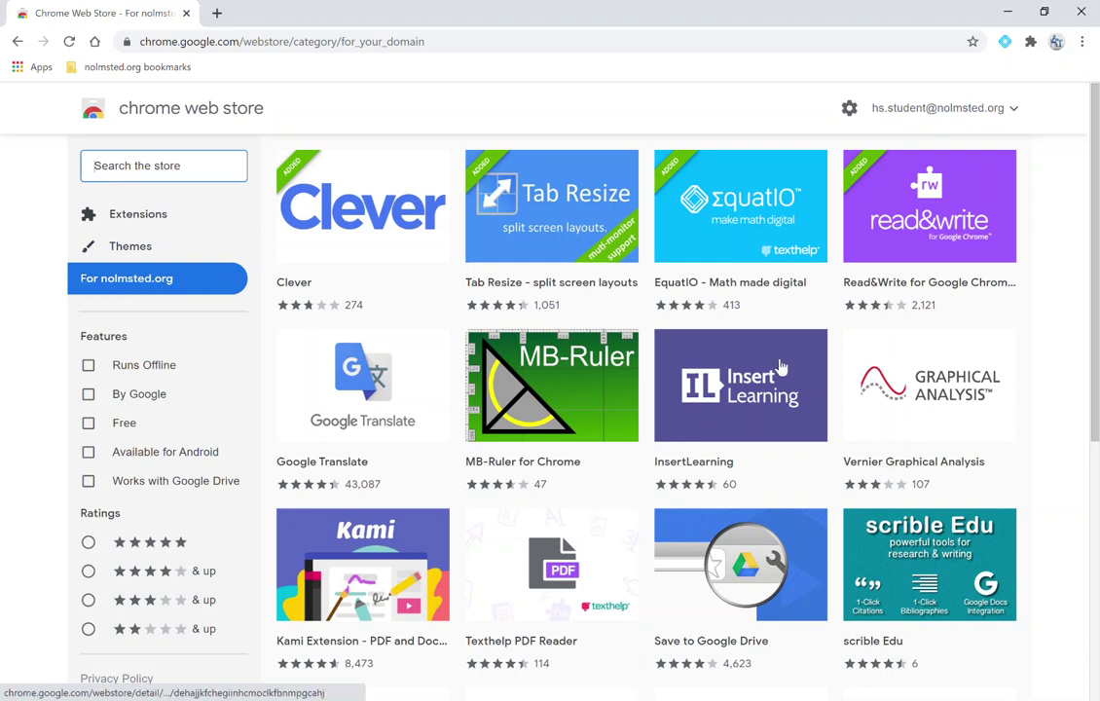
scroll(780, 365, down, 5)
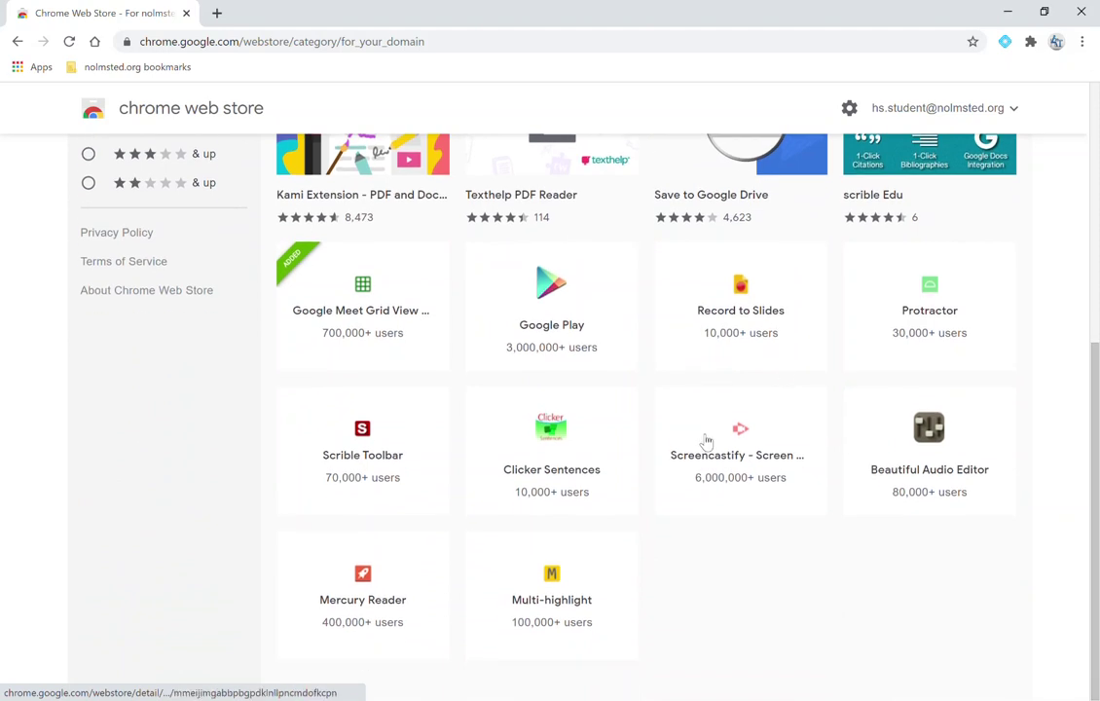
mouse_move(726, 466)
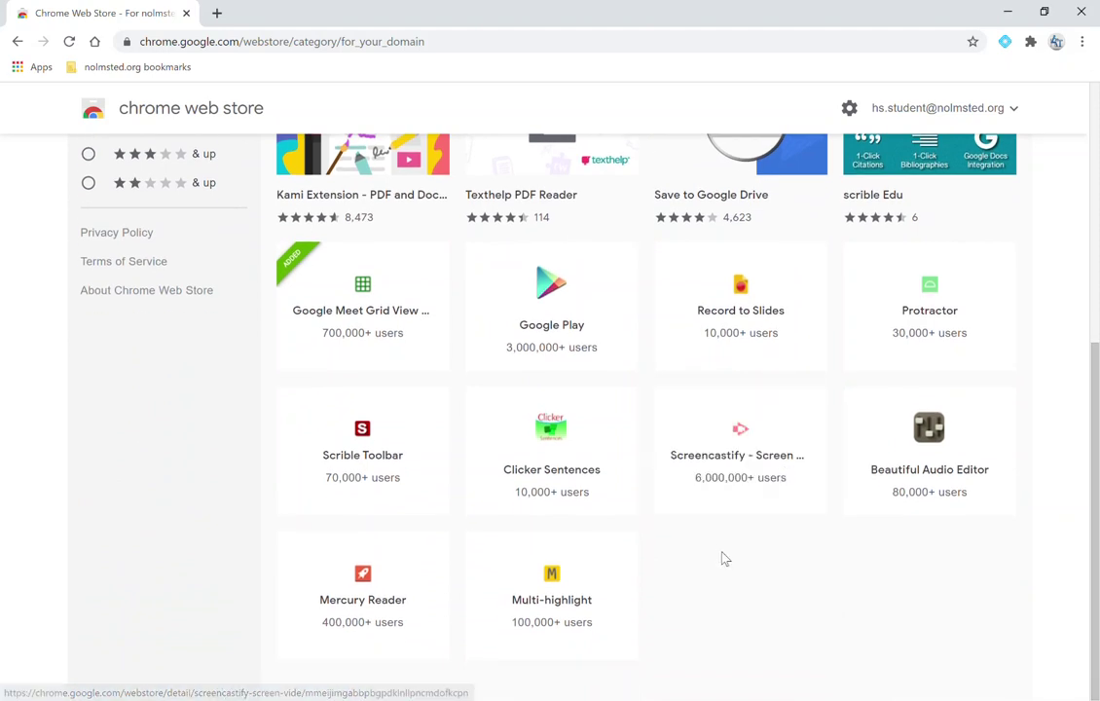
Step: Open Screencastify's store page and add the extension to Chrome
click(750, 455)
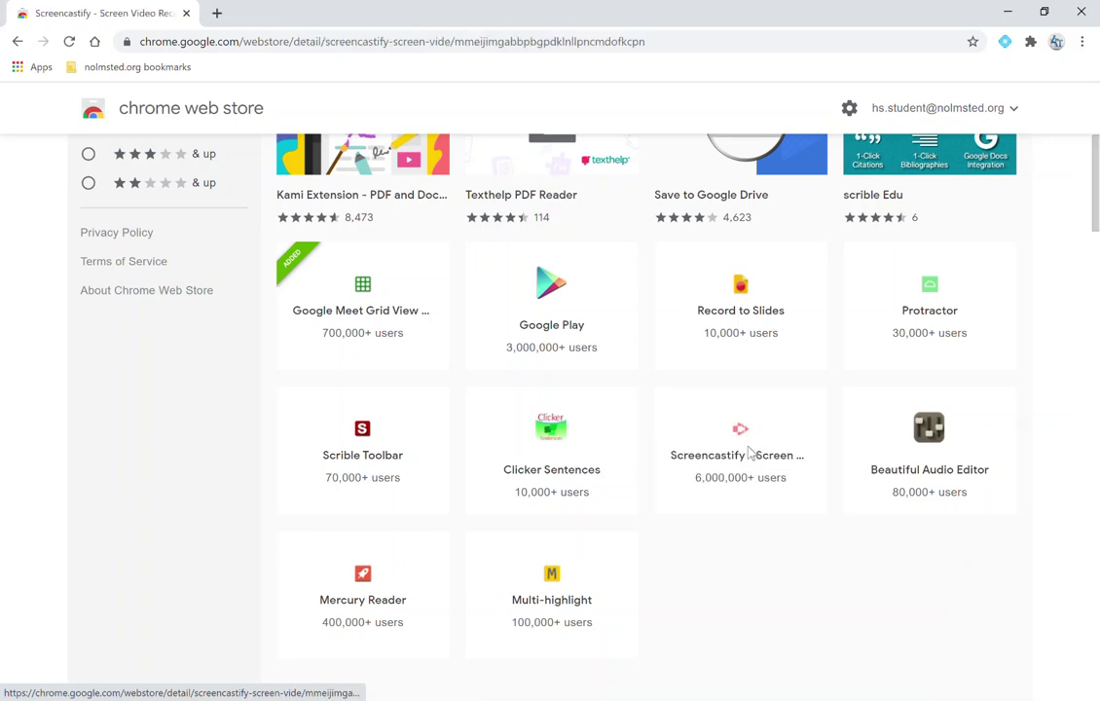
click(876, 220)
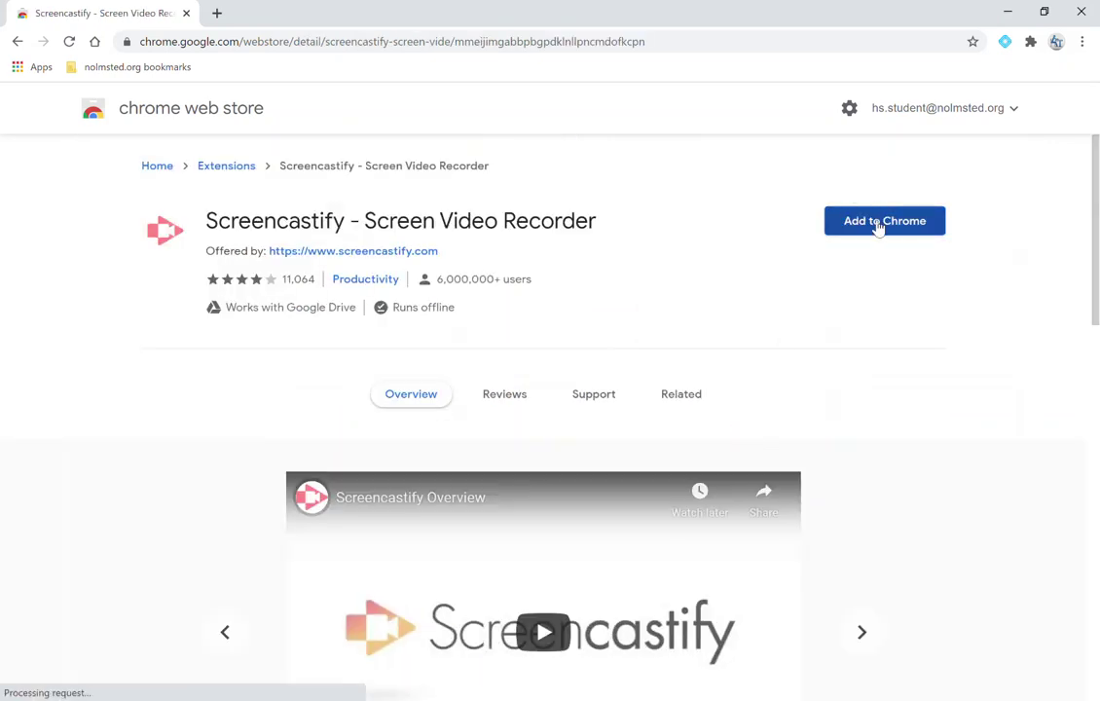
click(577, 197)
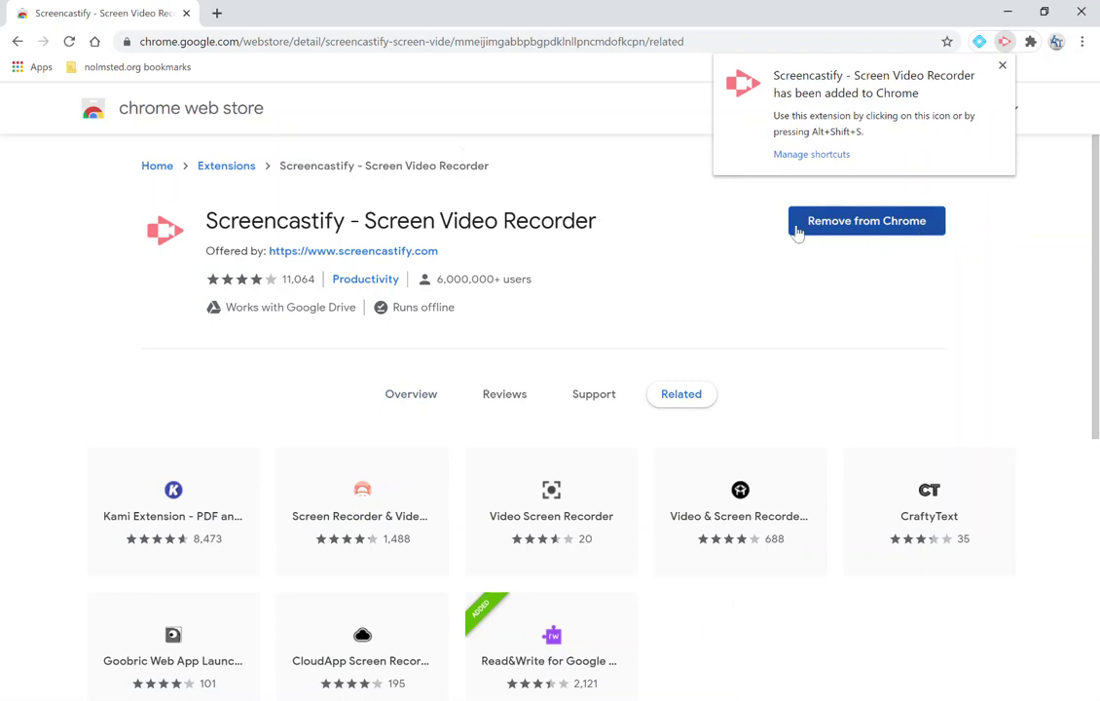
Step: Pin Screencastify to the Chrome toolbar and launch it from its icon
click(1031, 41)
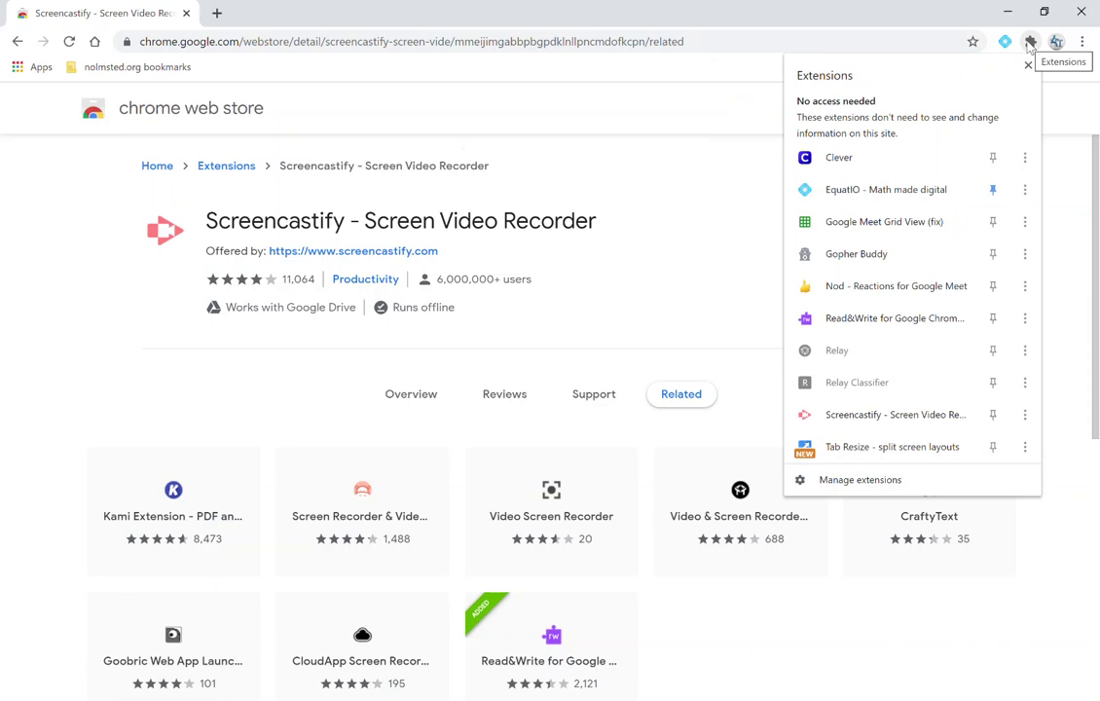
click(993, 415)
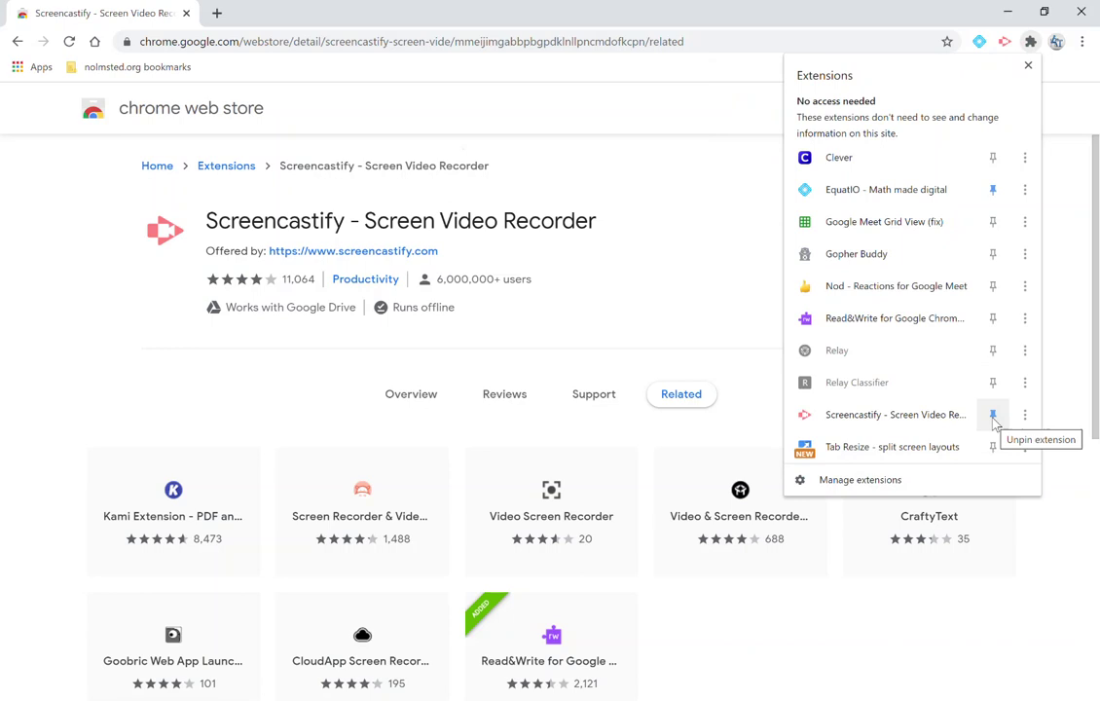
click(1027, 65)
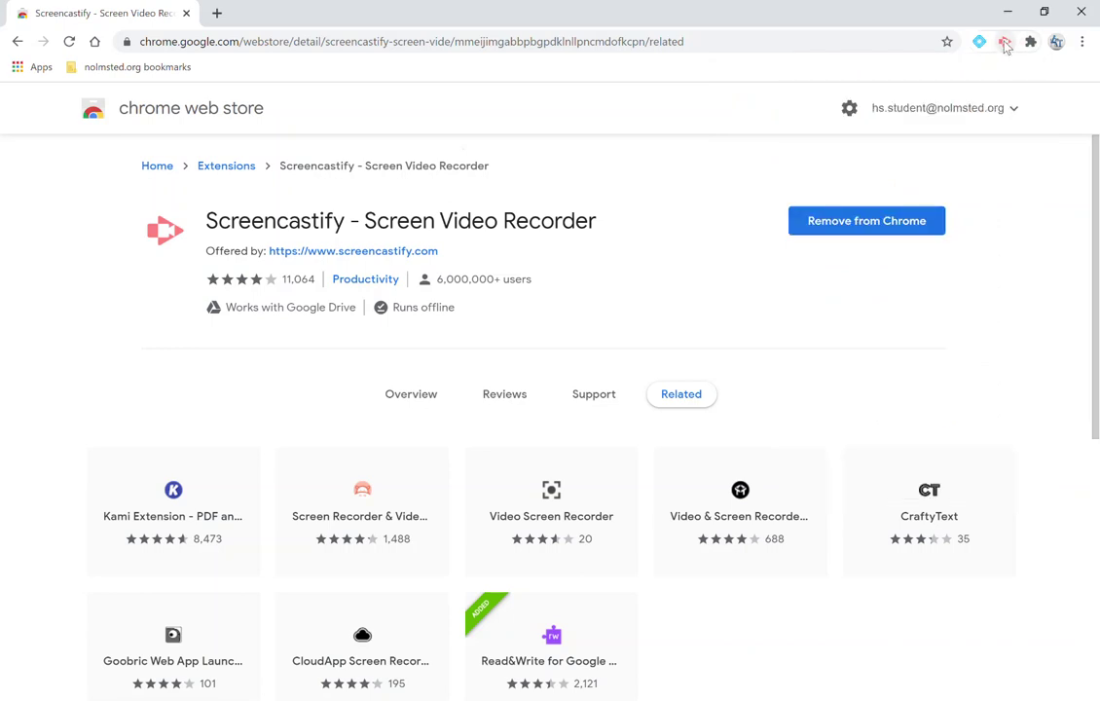
click(1006, 45)
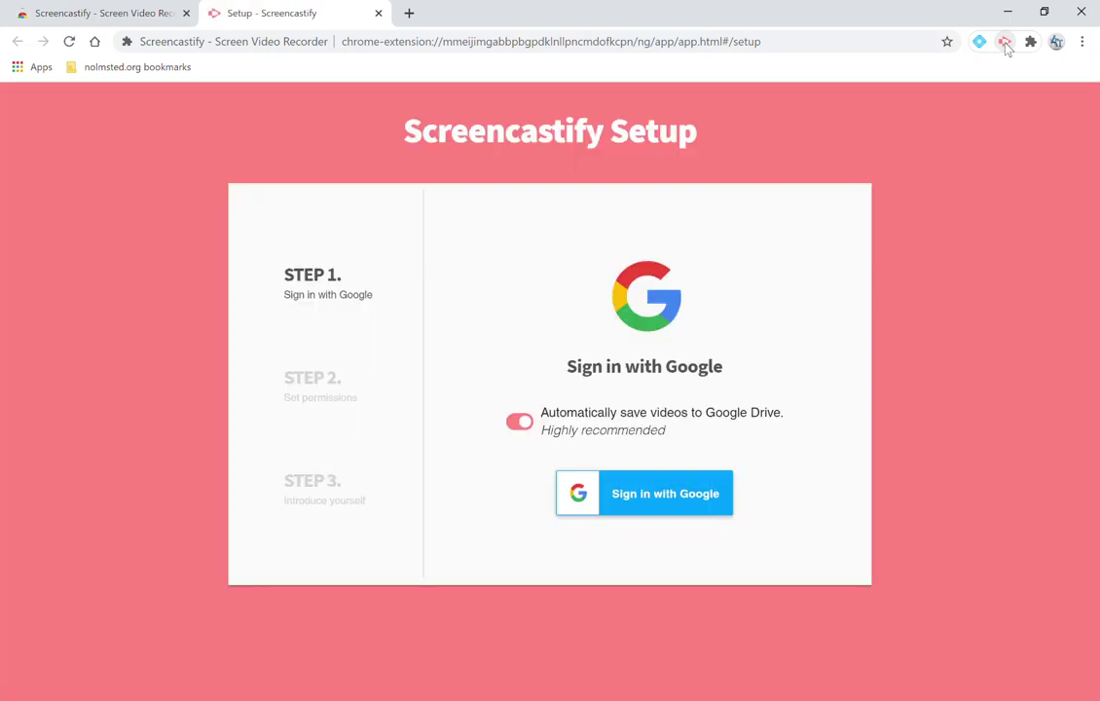
Step: Sign in to Screencastify with the student Google account and allow Google Drive access
click(680, 499)
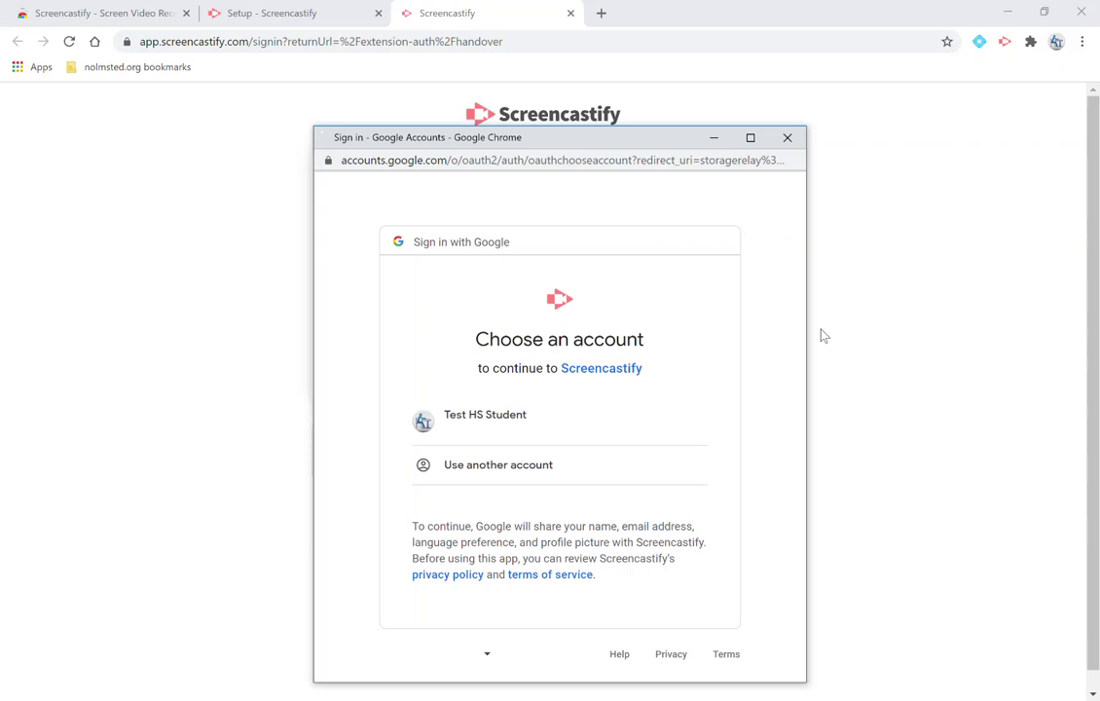
click(537, 434)
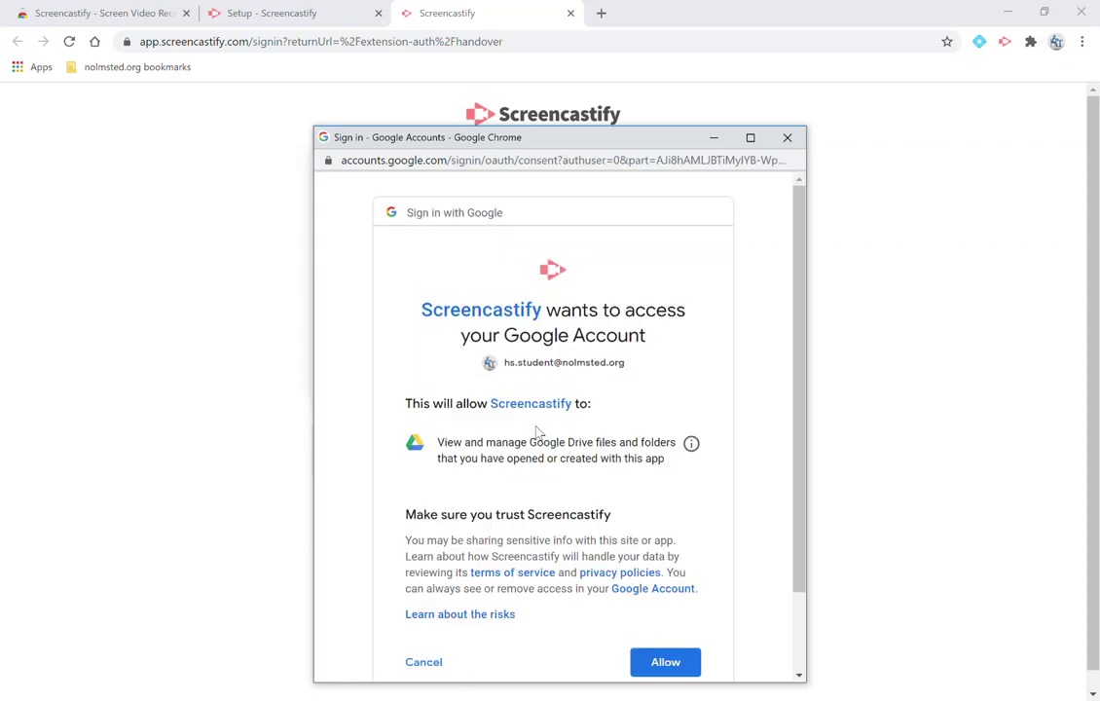
click(669, 658)
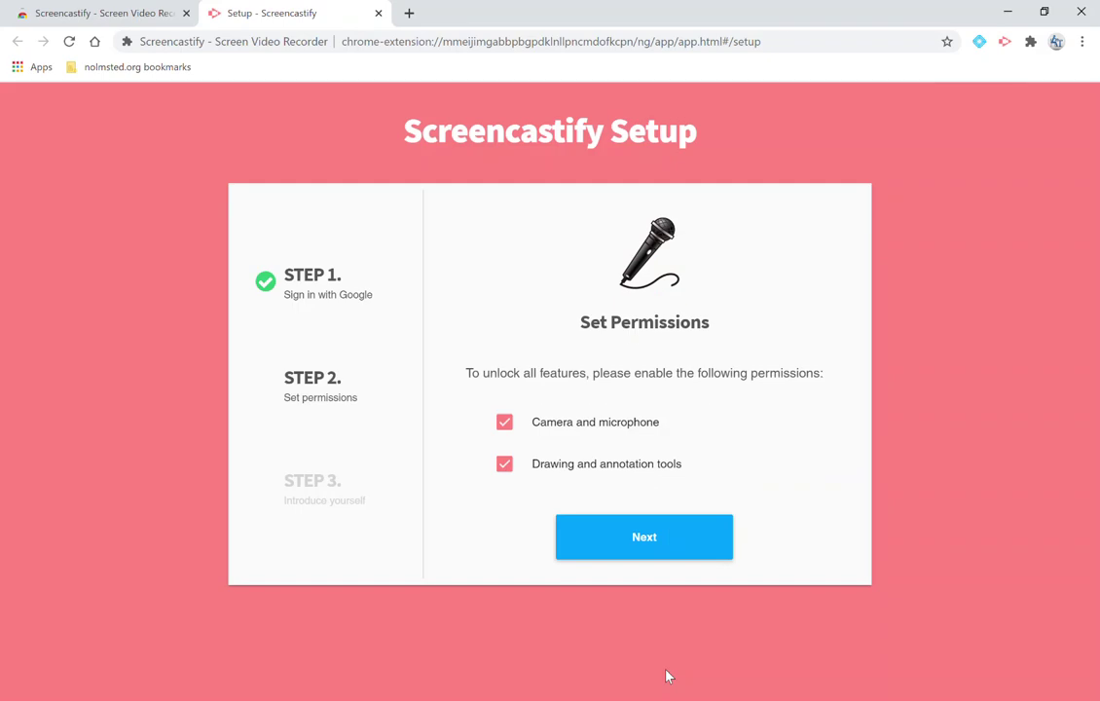
Step: Grant site, microphone and camera permissions, then answer Student and age 13 or older
click(625, 538)
click(634, 541)
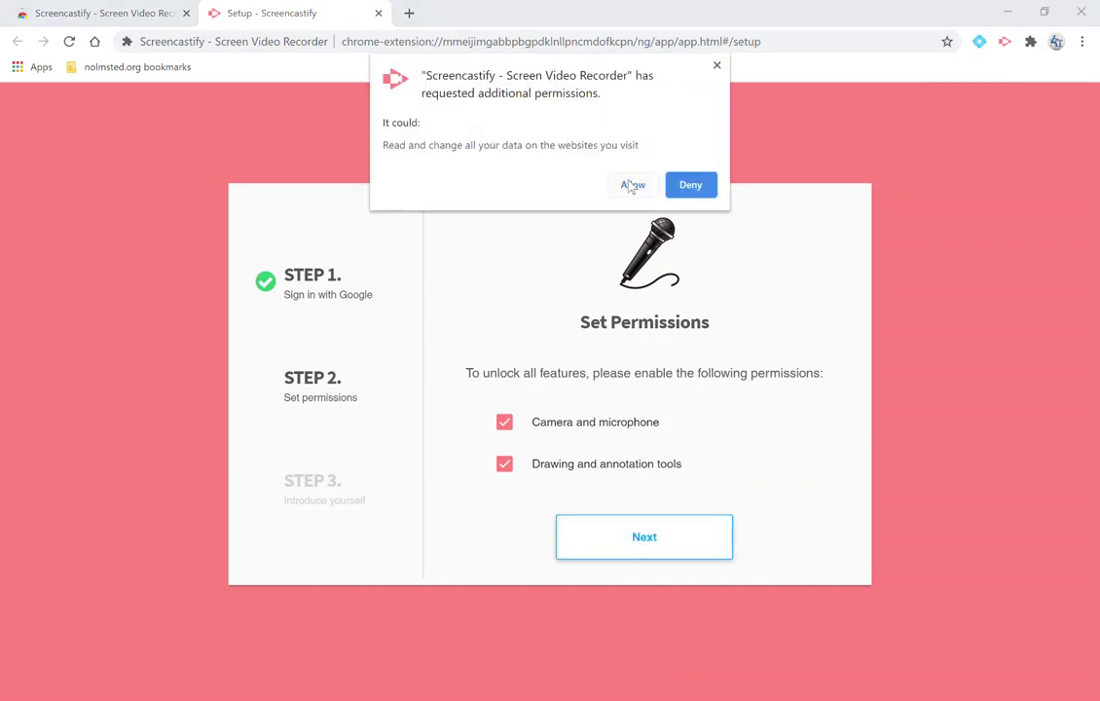
click(631, 185)
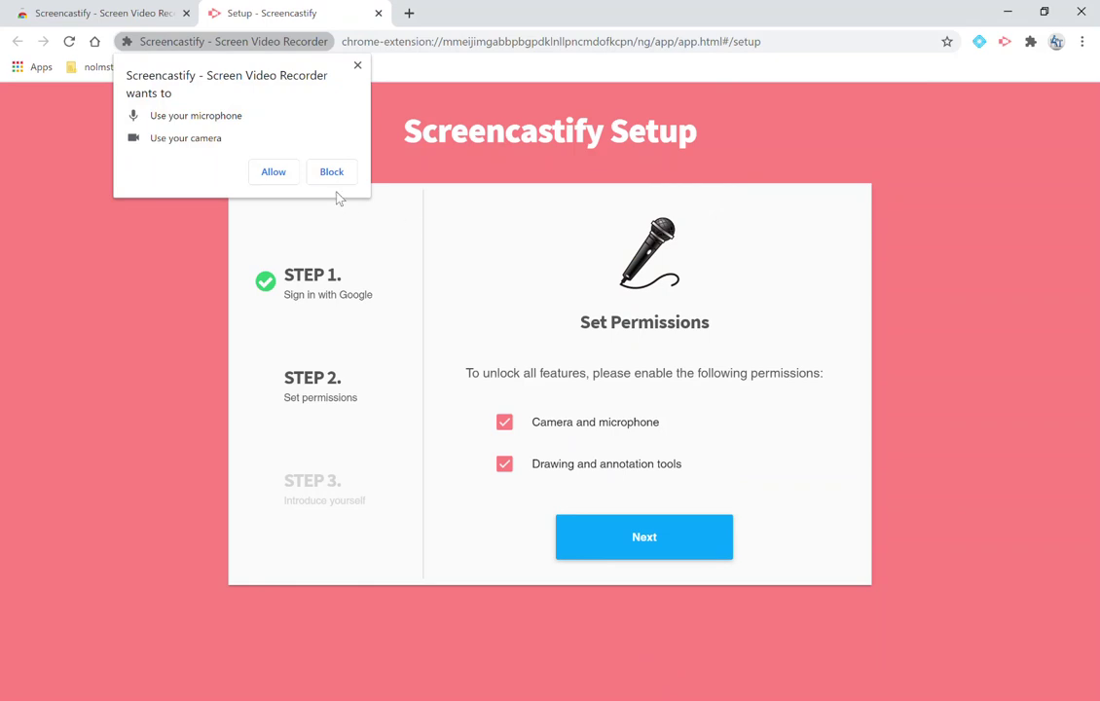
click(271, 172)
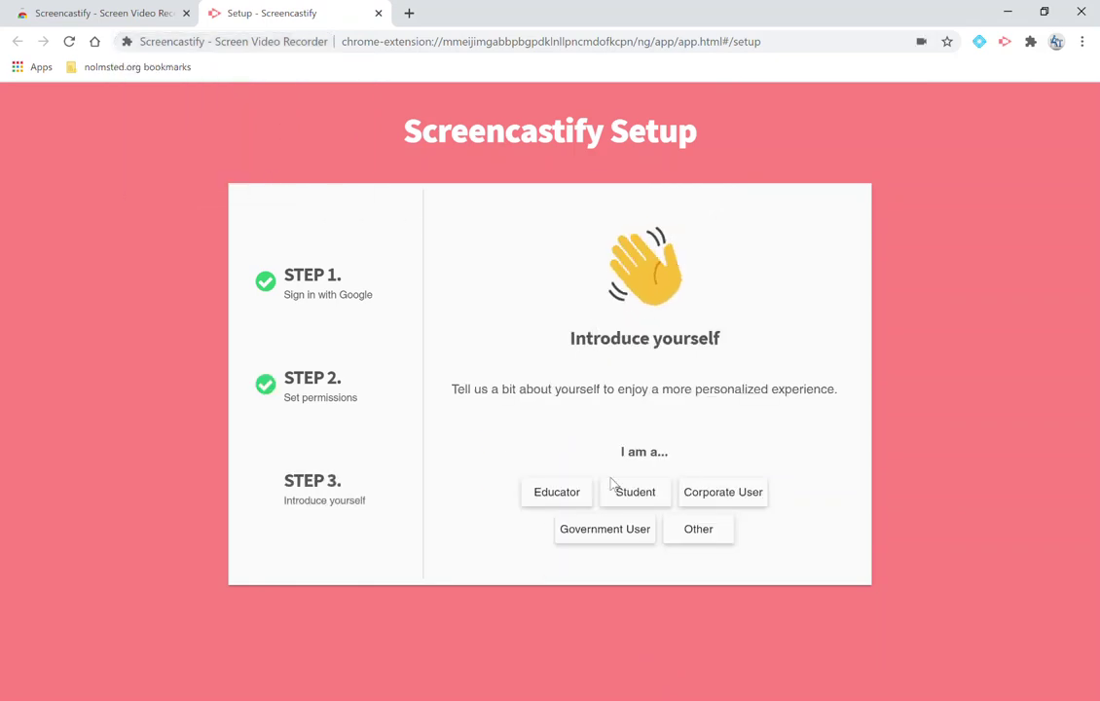
click(633, 496)
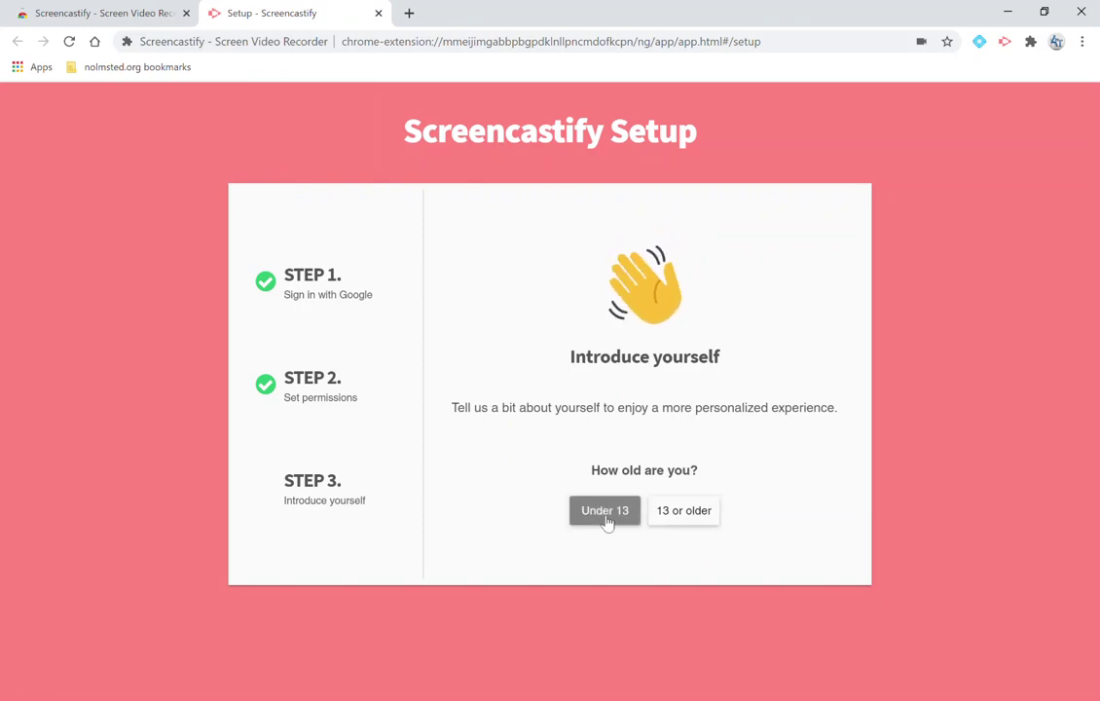
click(681, 519)
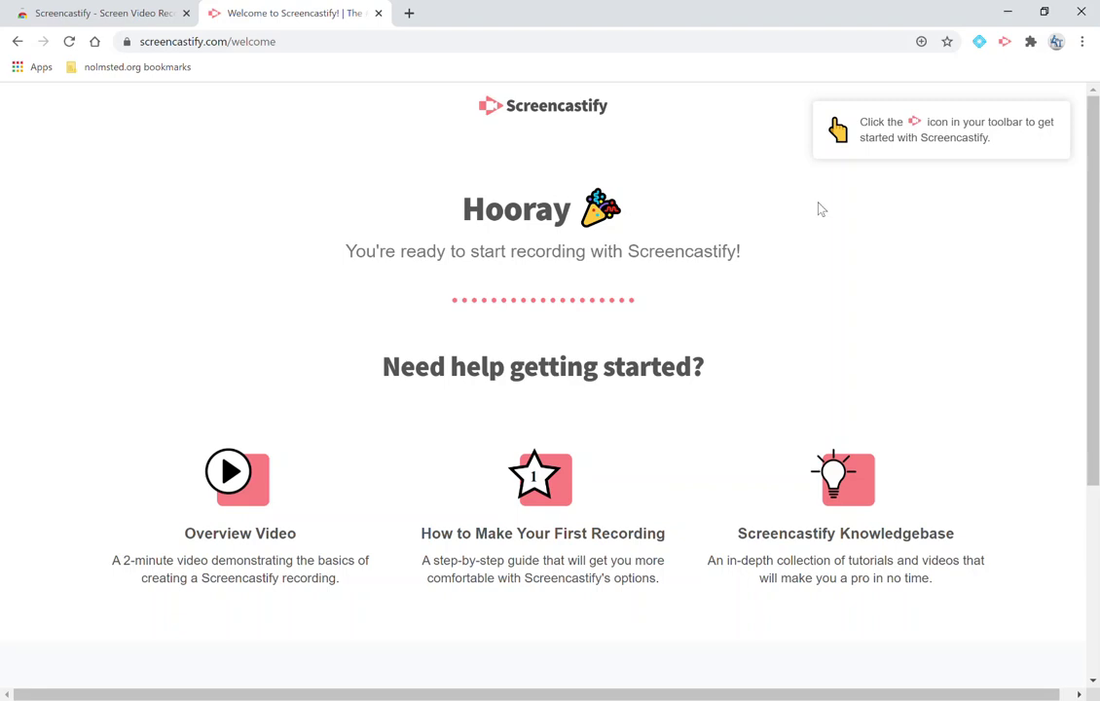
Step: Set the microphone to Default - Headset Microphone and turn off webcam embedding
click(1006, 43)
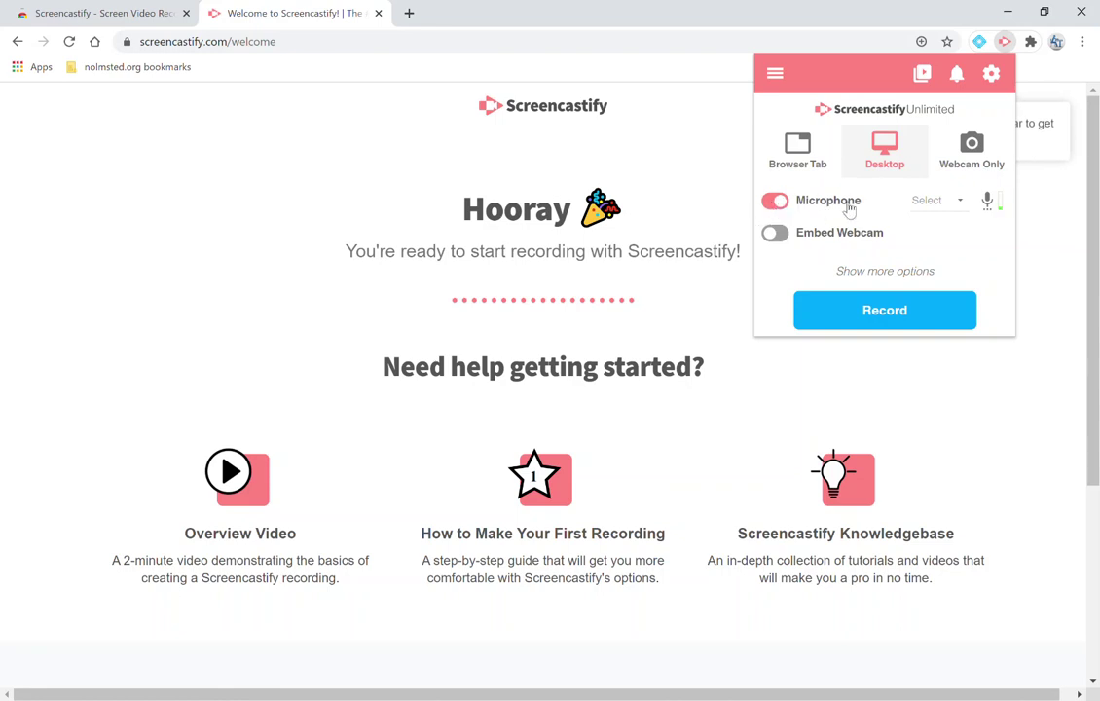
click(919, 204)
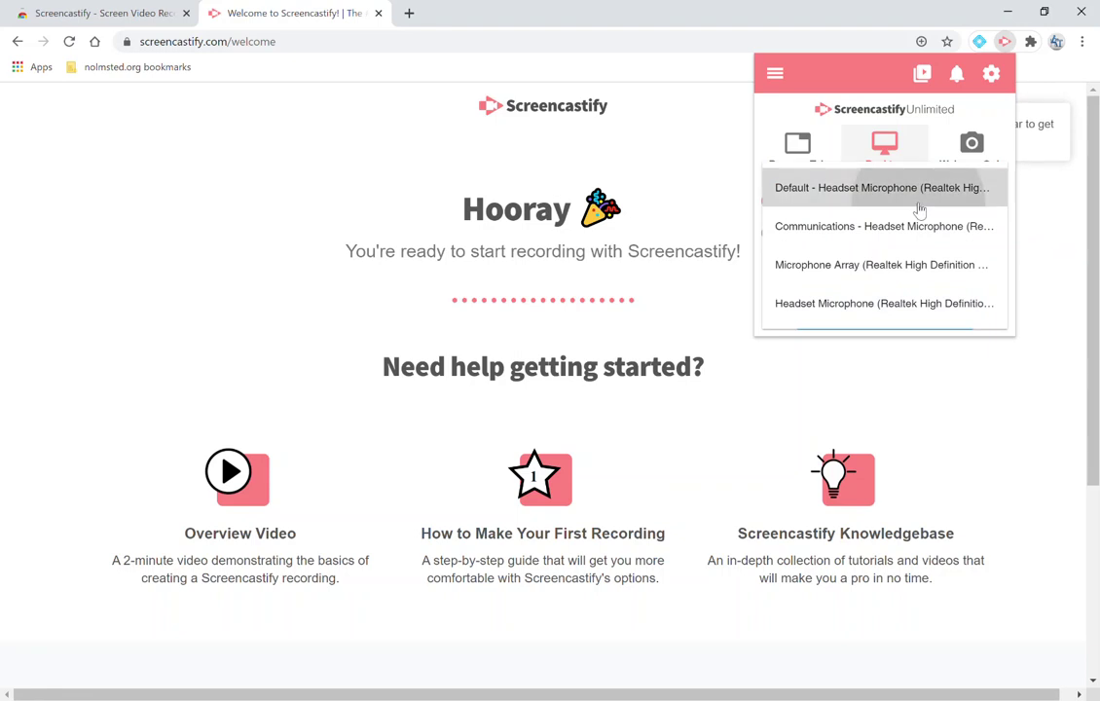
click(918, 207)
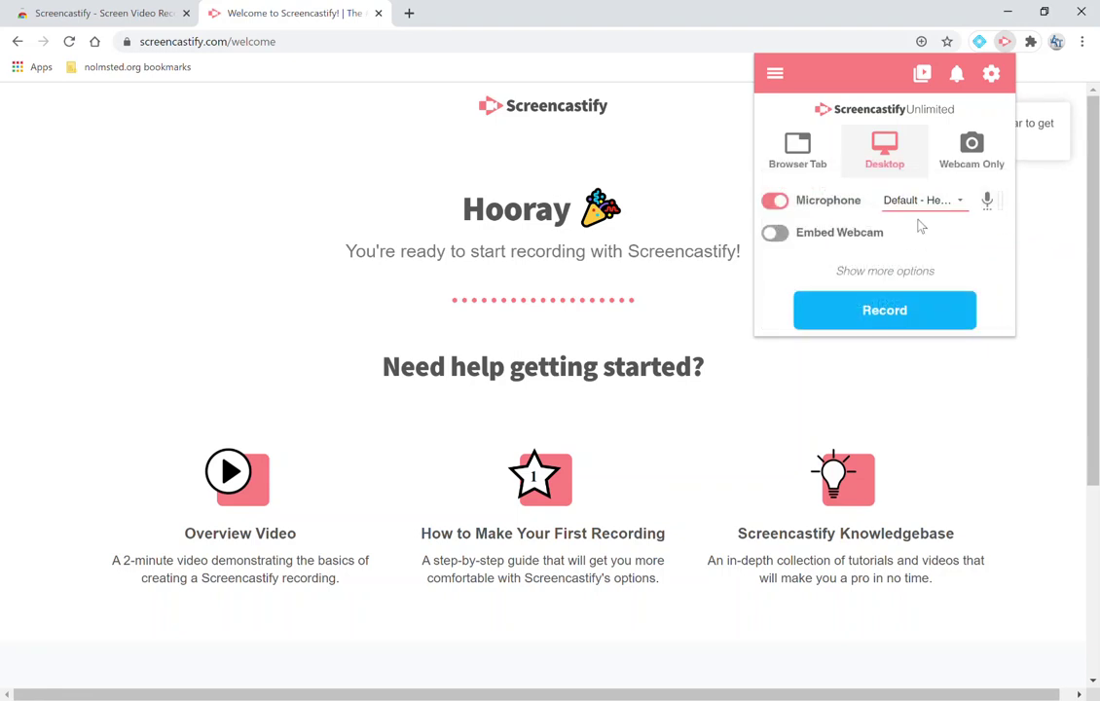
click(772, 232)
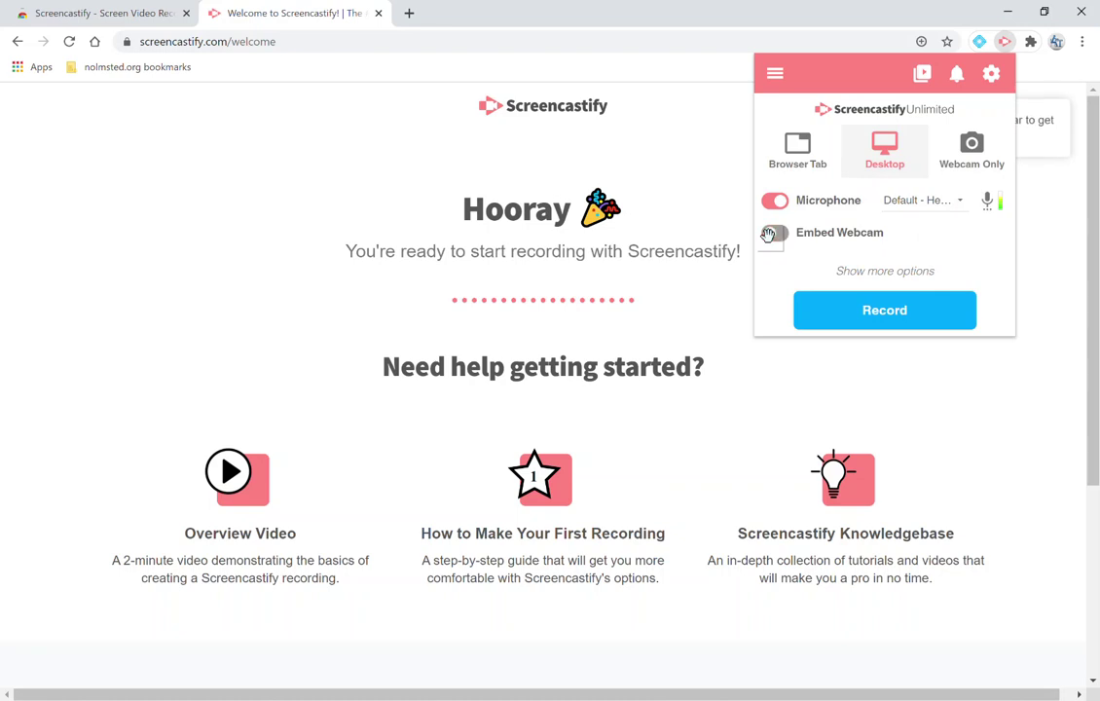
Step: Keep the countdown at 3 seconds under more options and start the recording
click(888, 273)
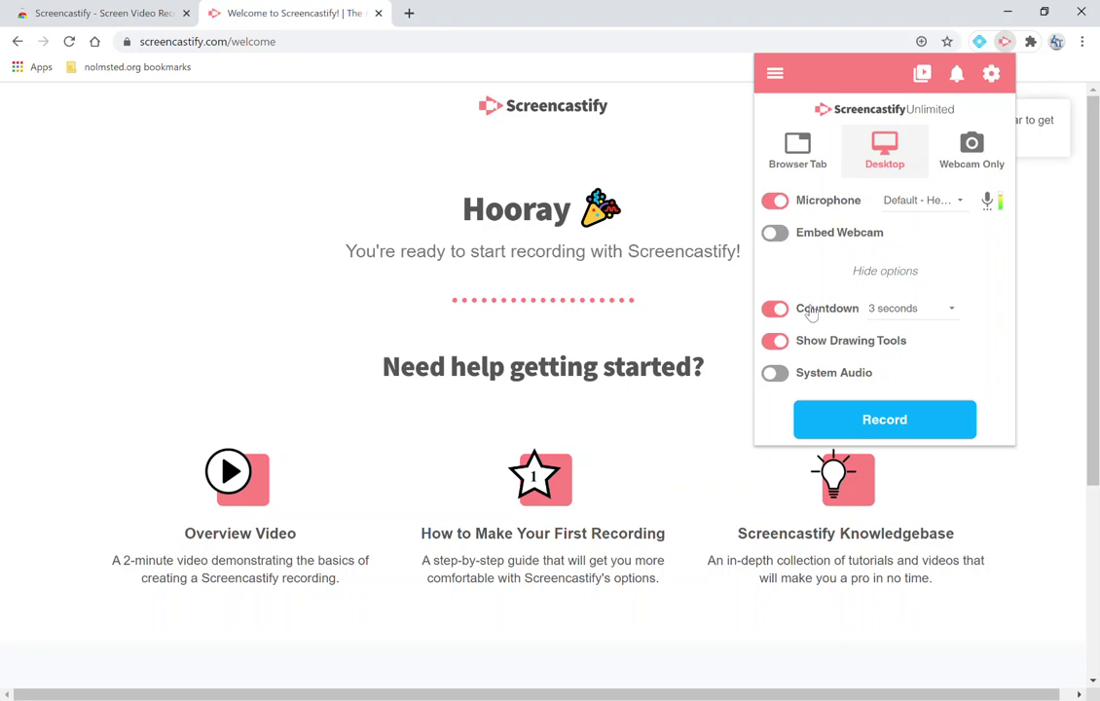
click(925, 310)
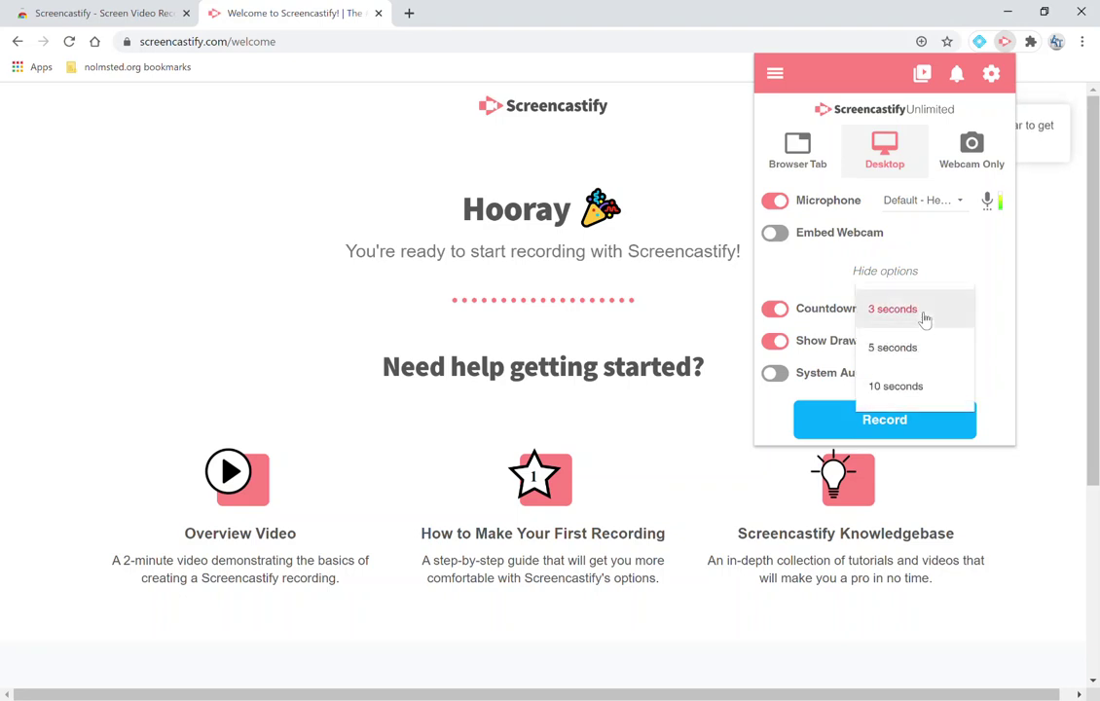
click(926, 312)
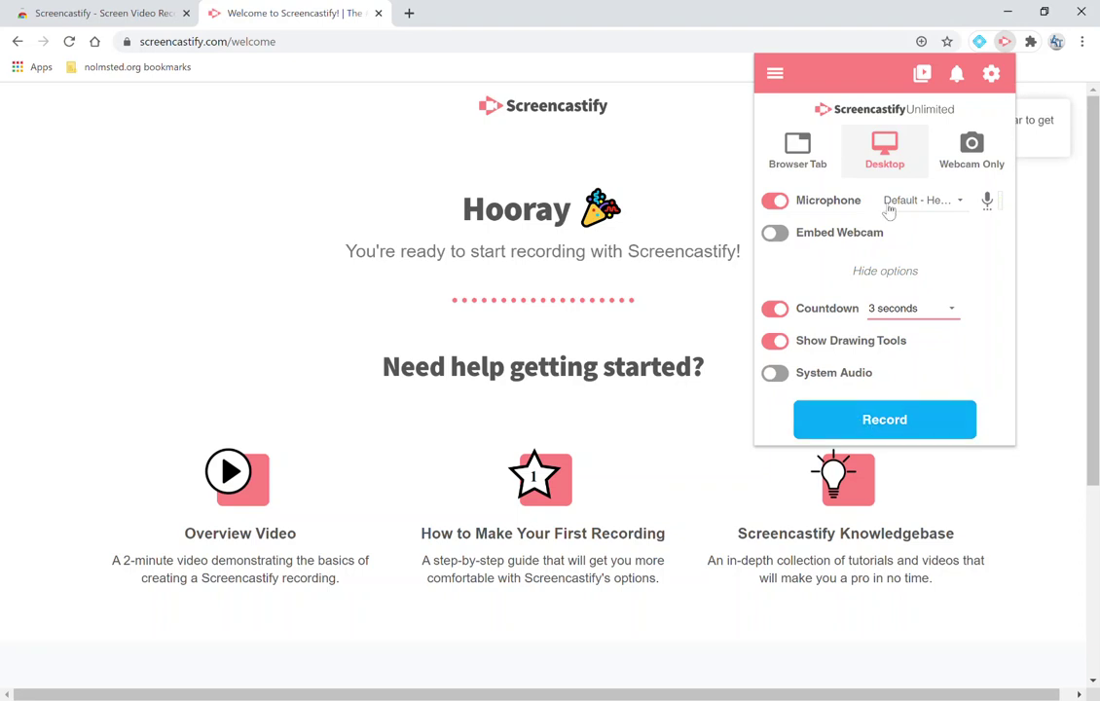
click(882, 425)
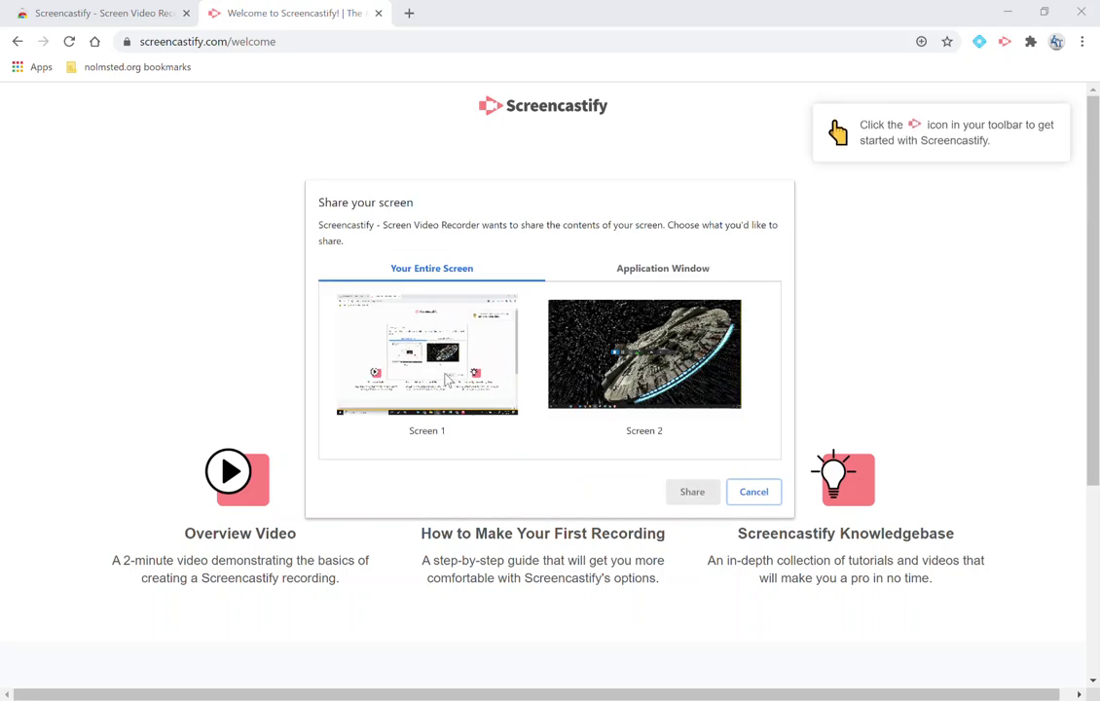
Step: Share Screen 1 under Your Entire Screen to begin recording
click(394, 392)
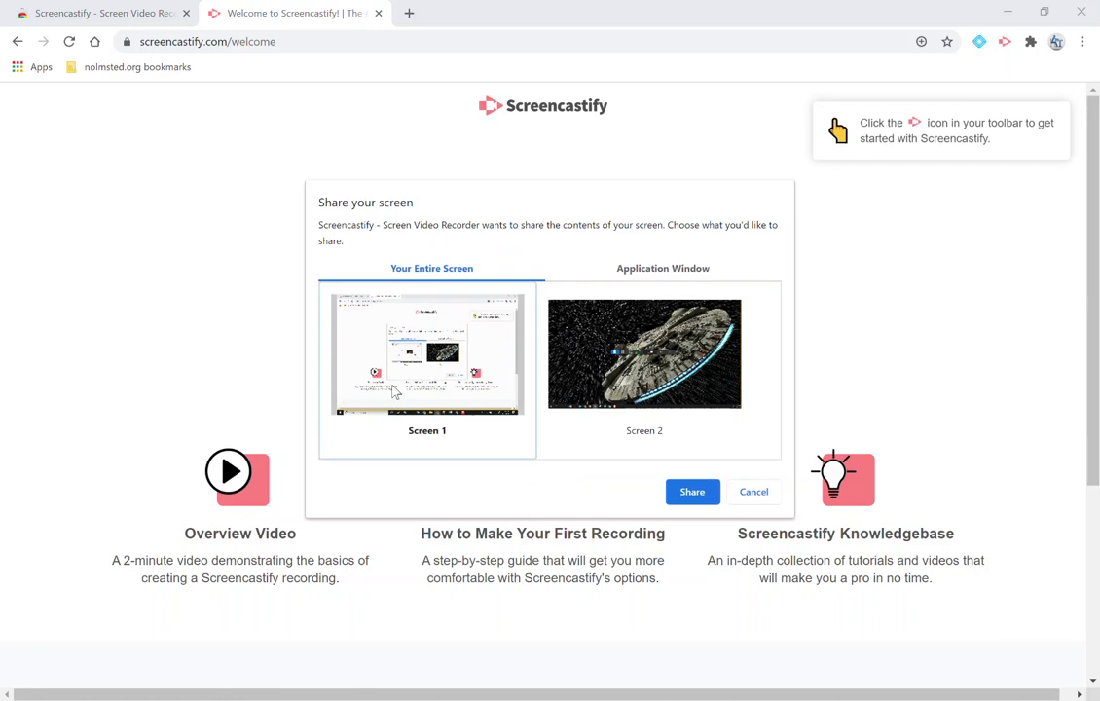
click(693, 492)
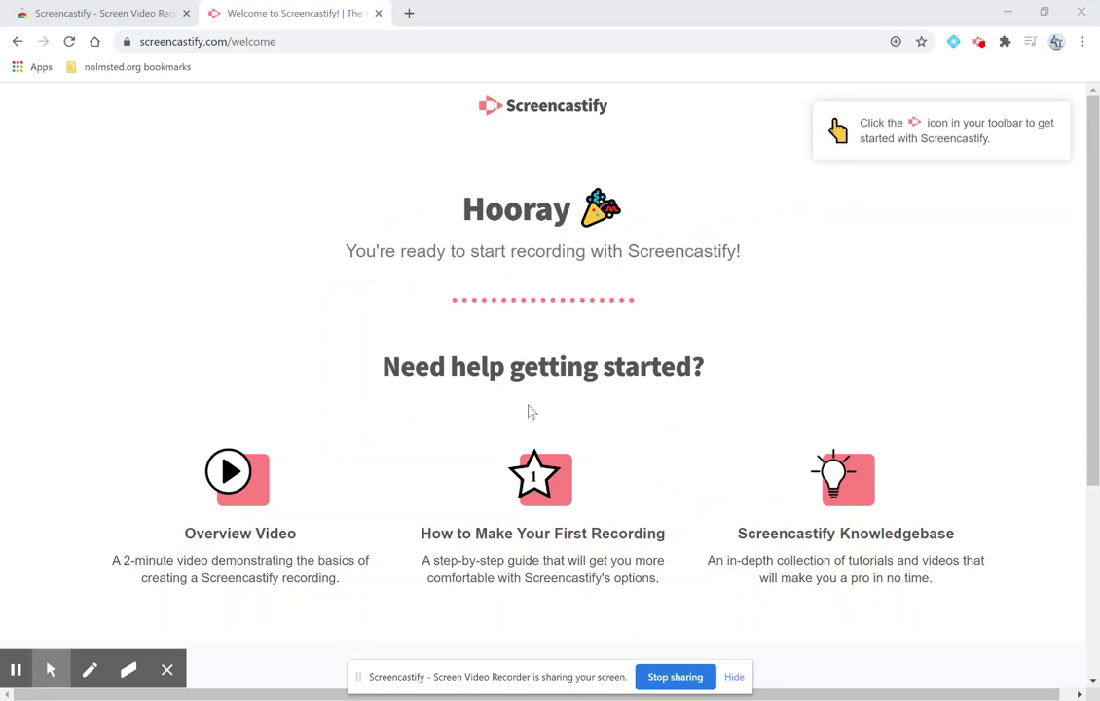
click(92, 671)
drag(642, 194, 420, 321)
drag(584, 324, 710, 502)
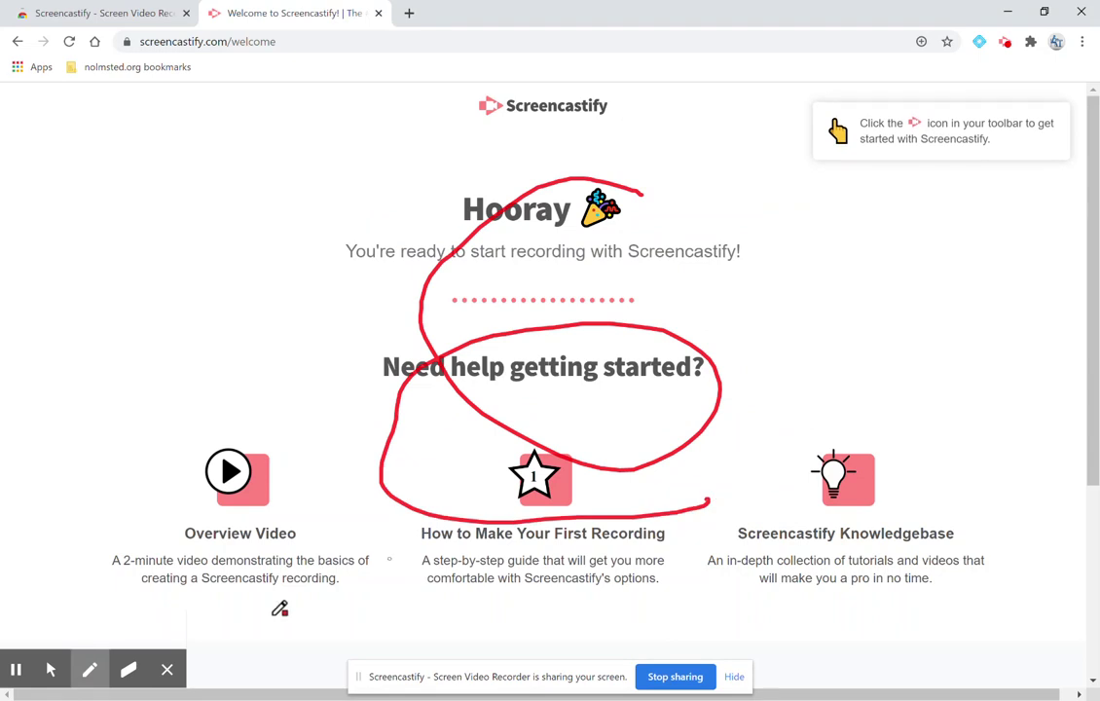
click(131, 671)
drag(446, 399, 404, 336)
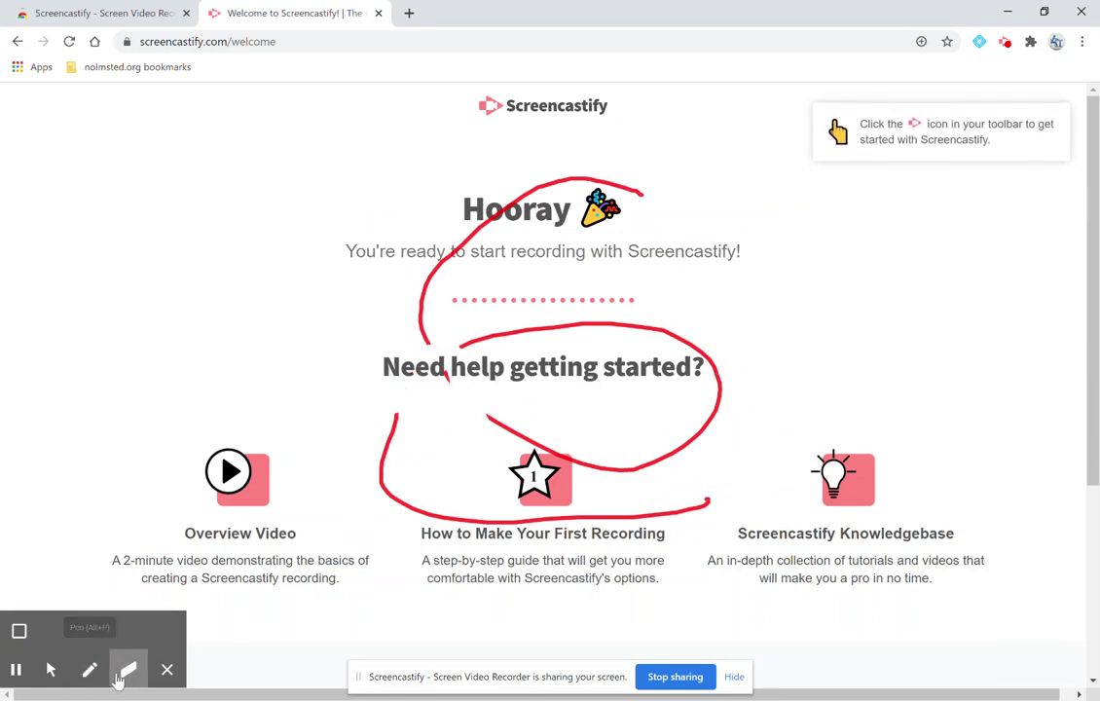
click(18, 633)
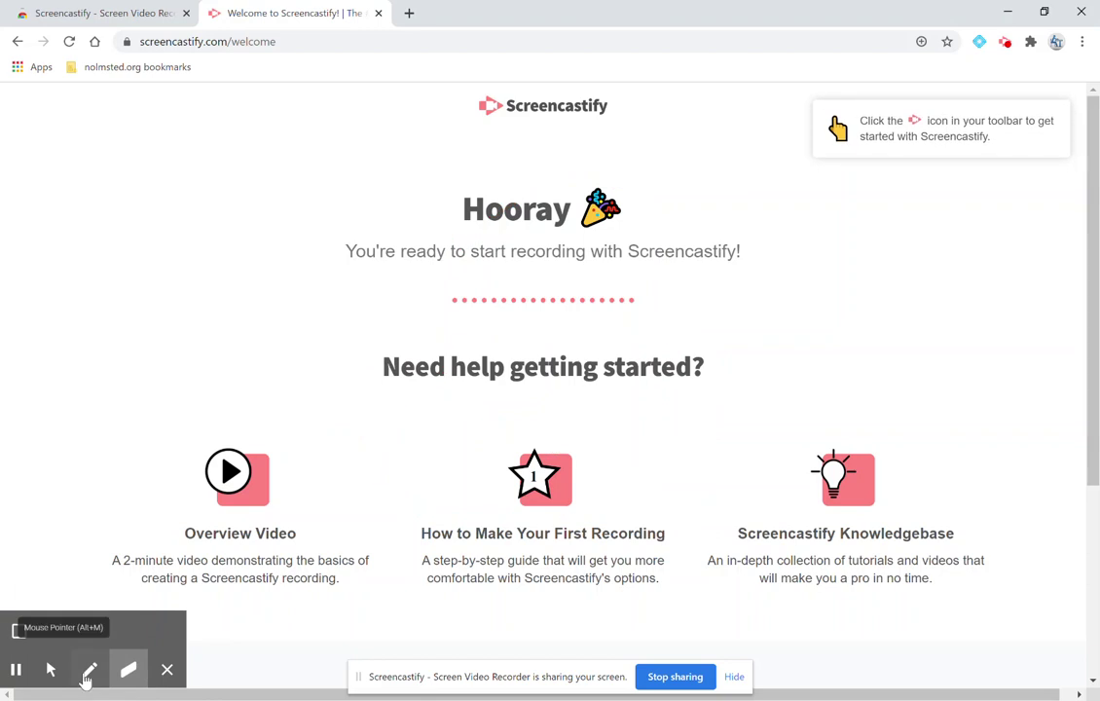
click(89, 669)
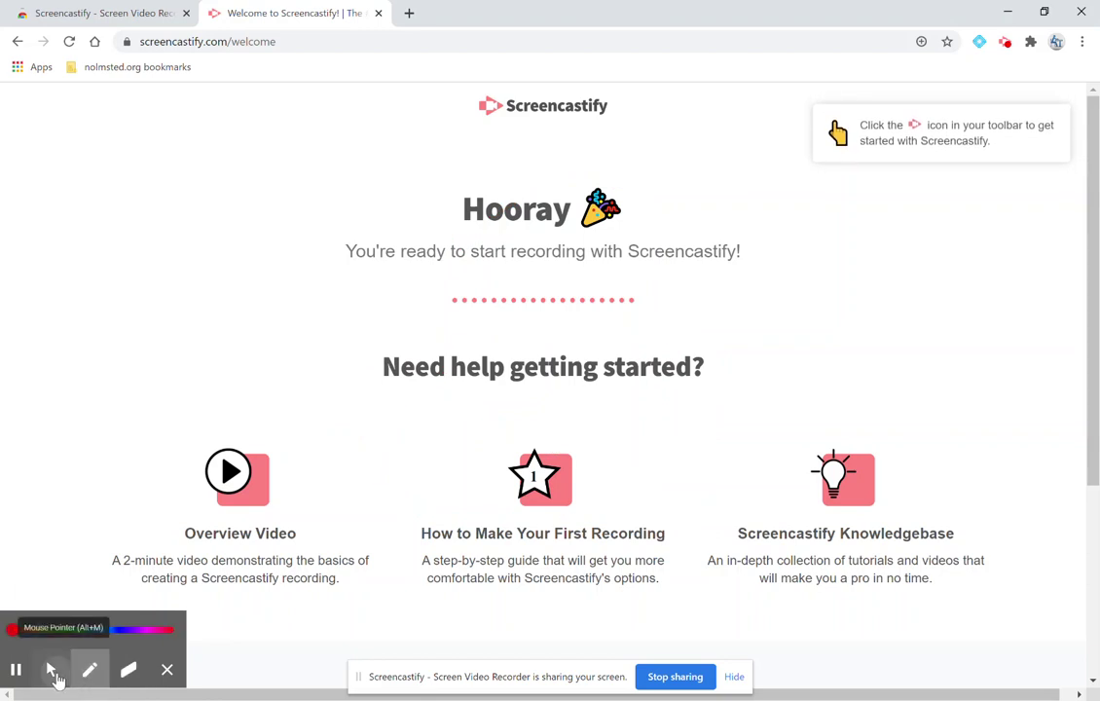
click(51, 669)
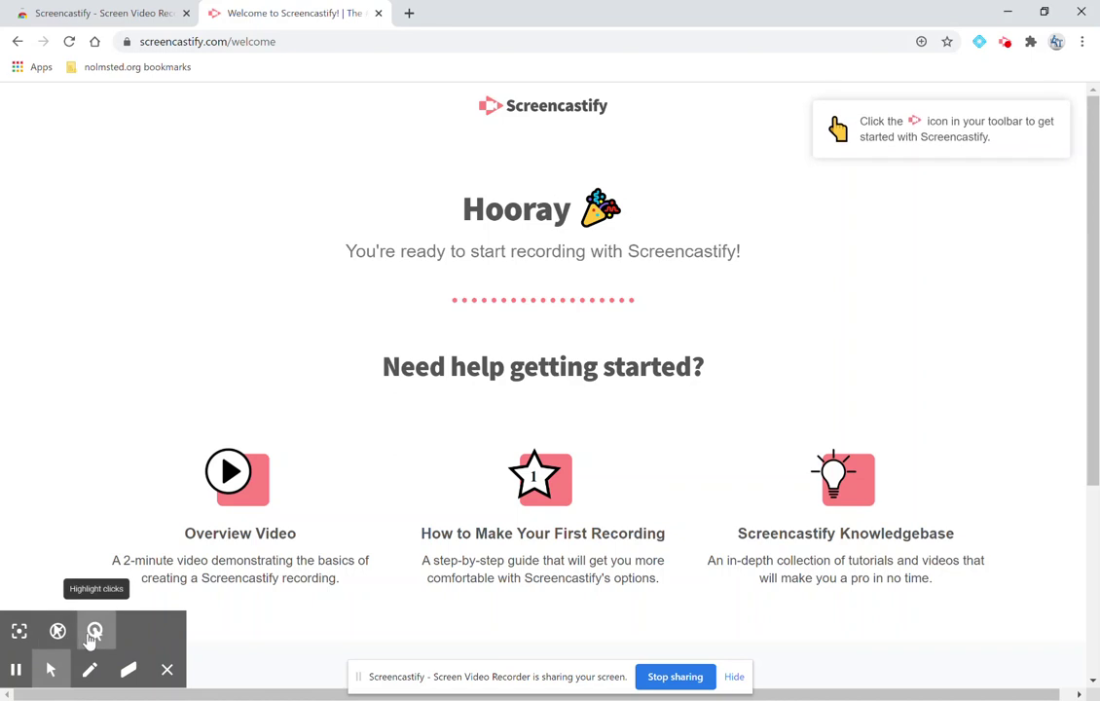
click(14, 635)
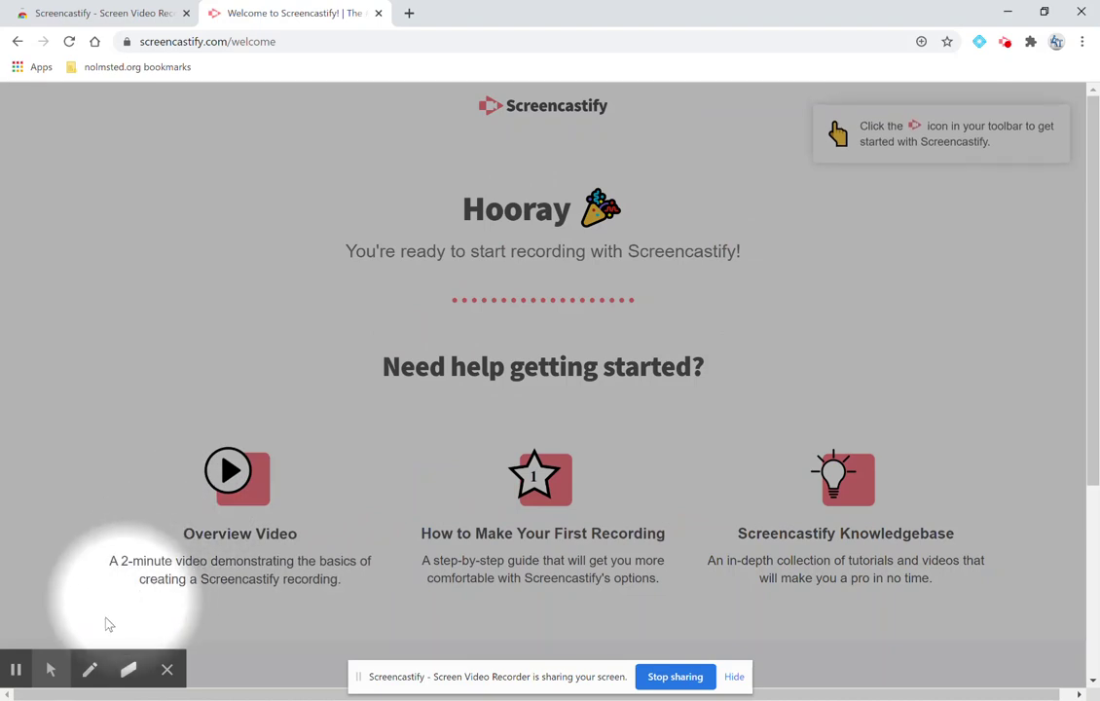
mouse_move(51, 664)
click(20, 634)
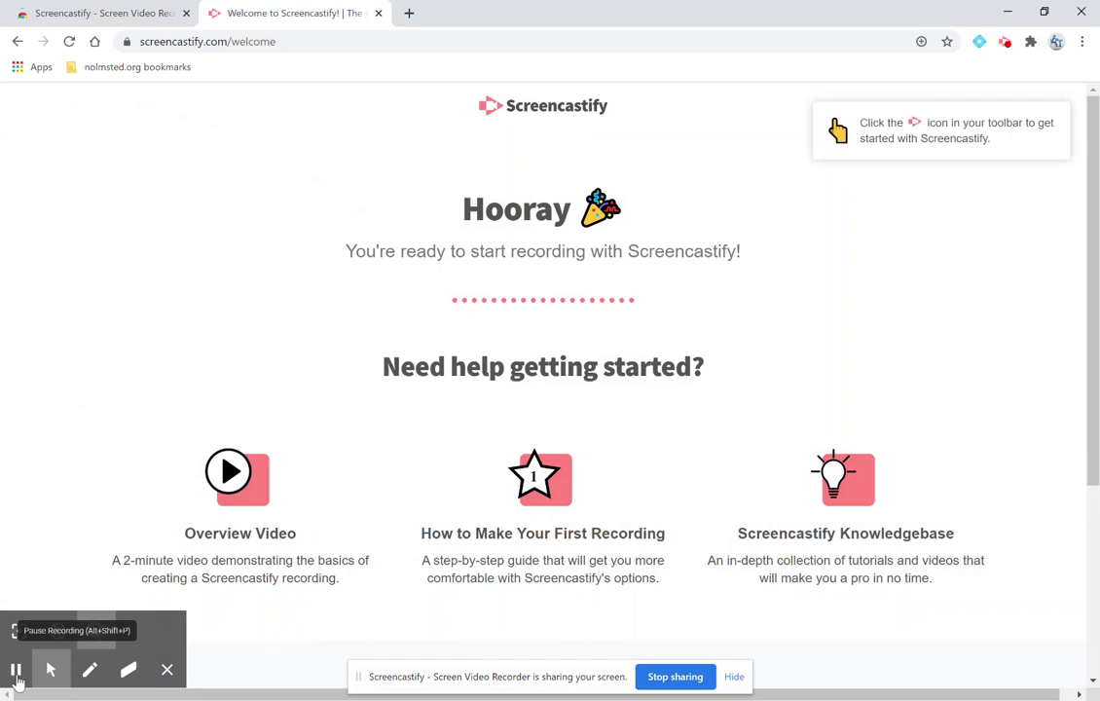
Step: Pause, resume and pause again, hide the drawing tools, then stop the 31-second recording
click(16, 672)
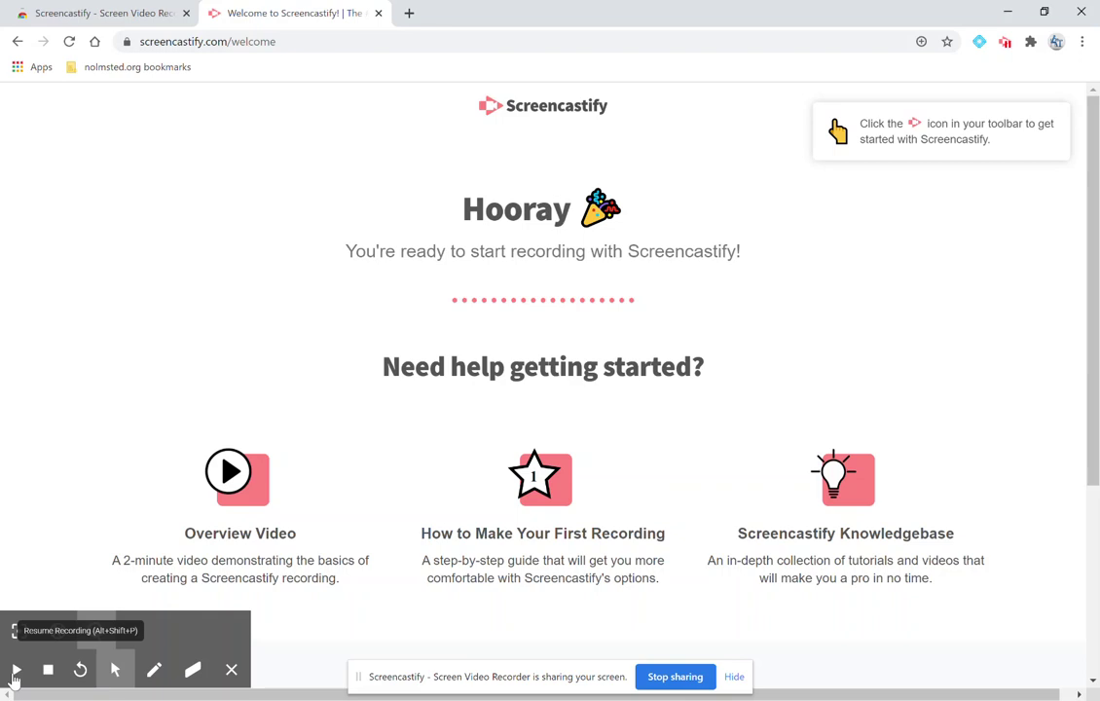
click(16, 672)
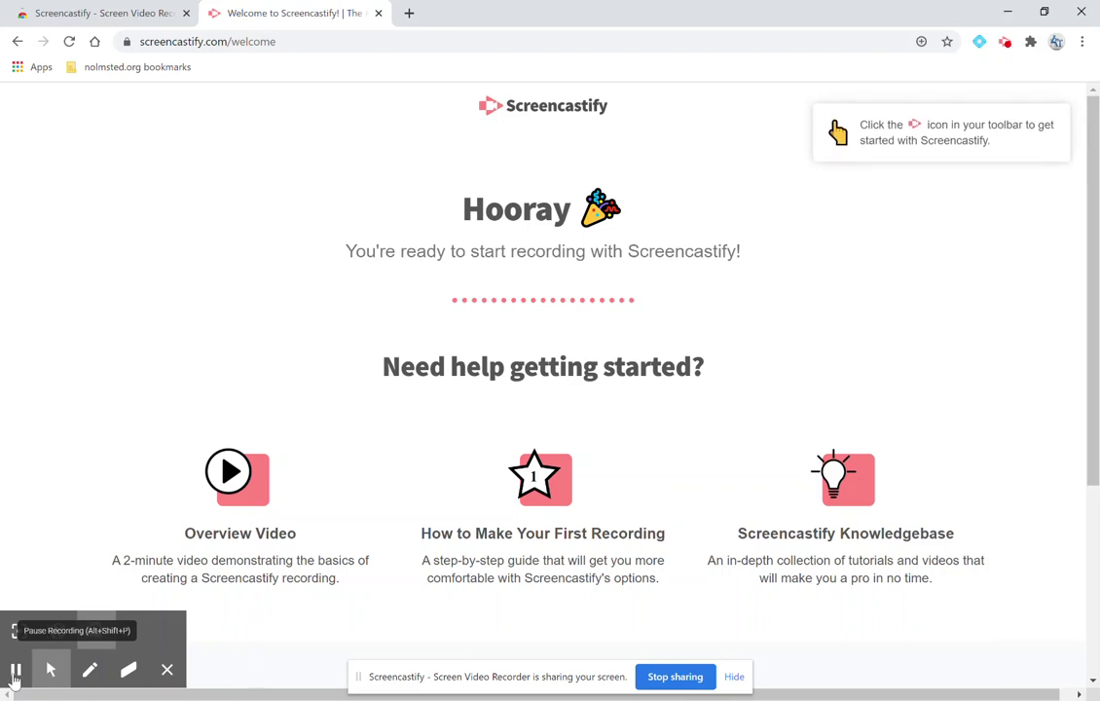
click(14, 679)
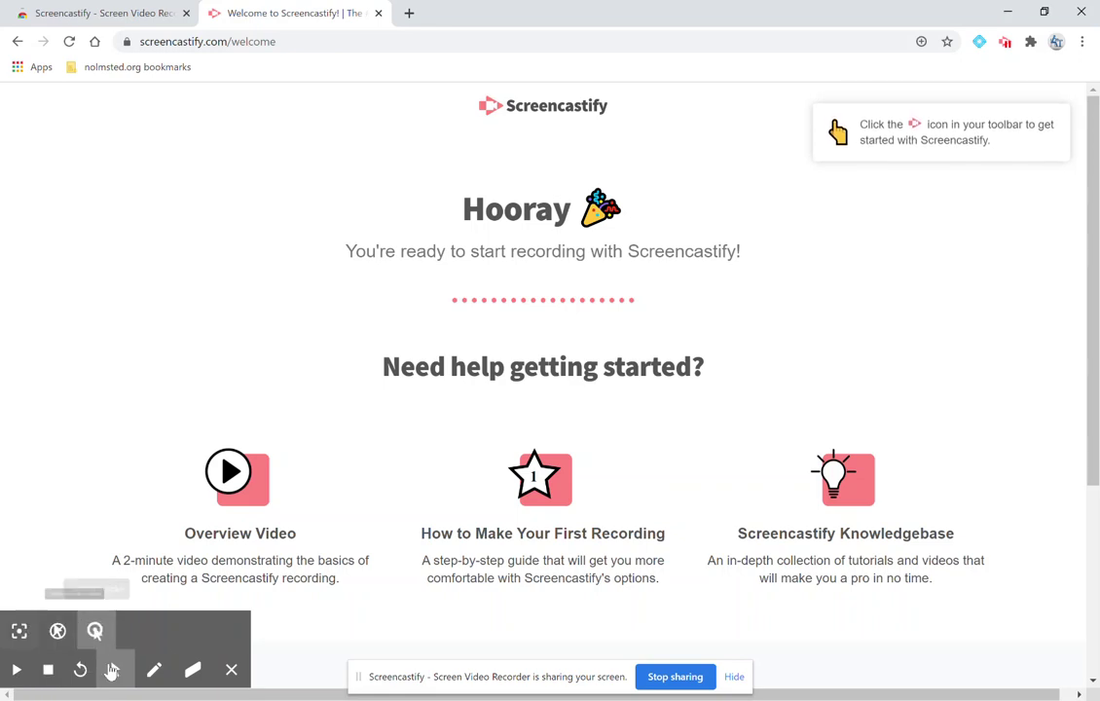
click(233, 680)
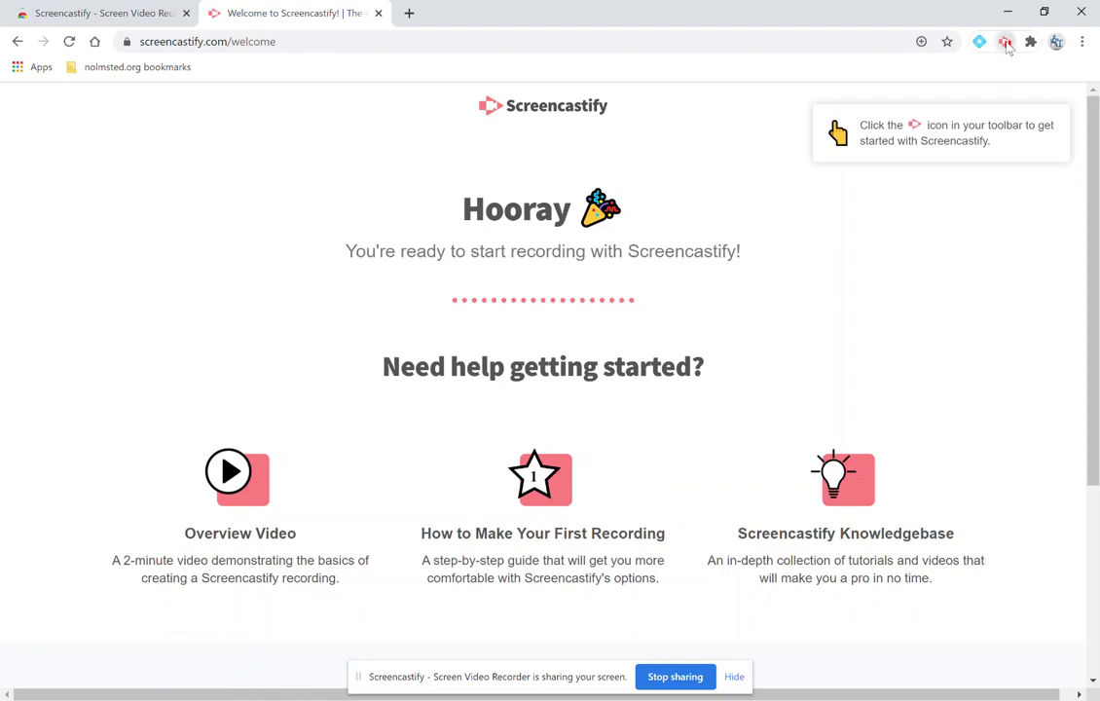
click(1005, 43)
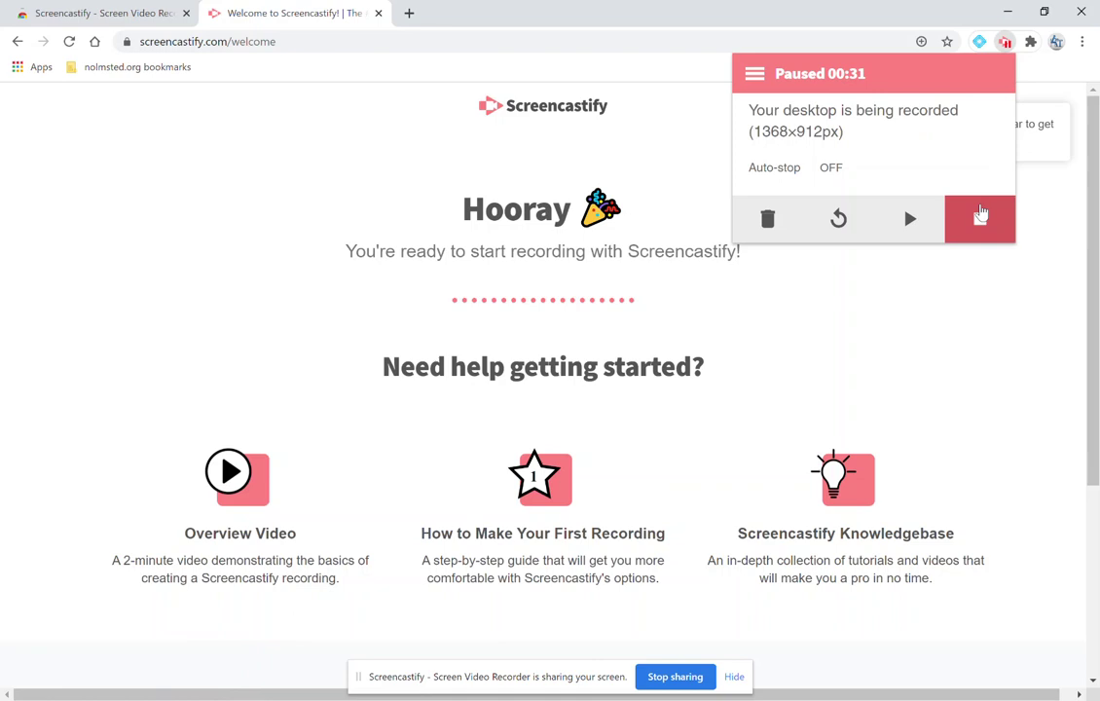
click(974, 236)
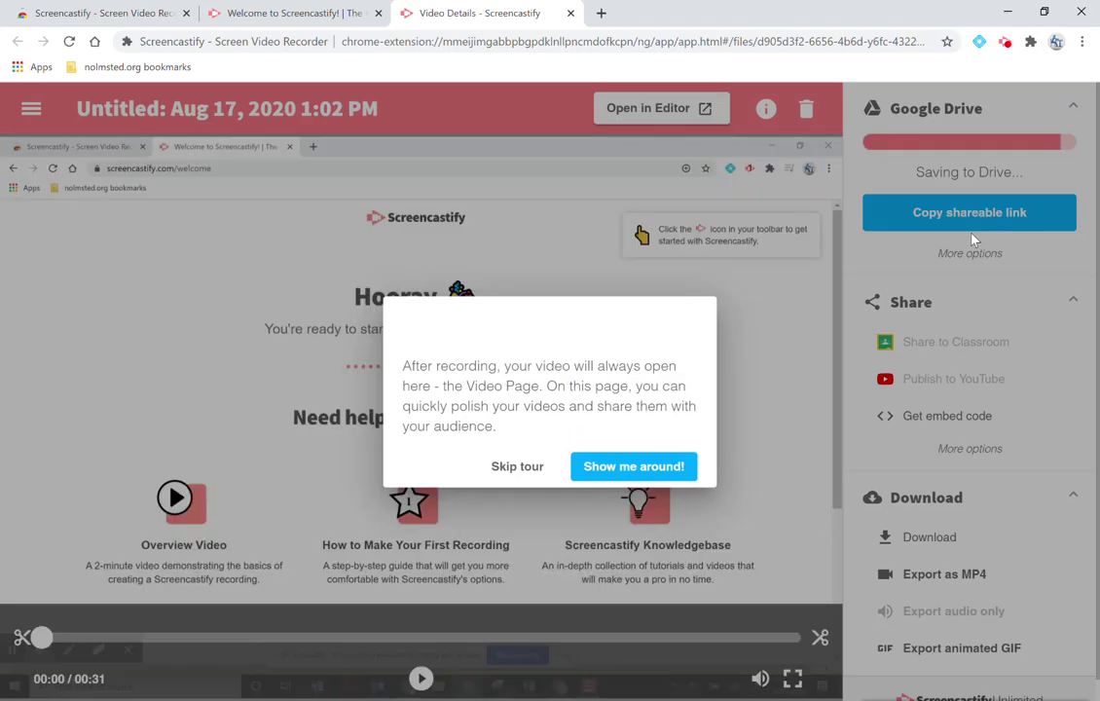
Step: Go through the tour's titling, Drive link, sharing, download and editor steps, then click Done
click(624, 469)
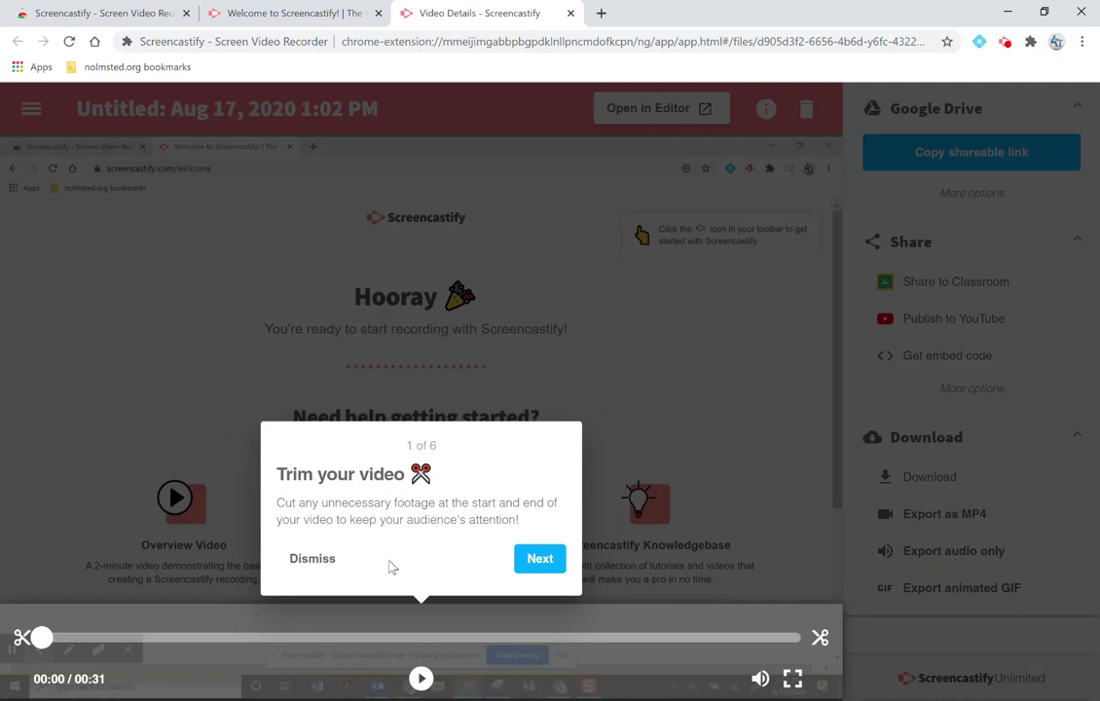
click(541, 559)
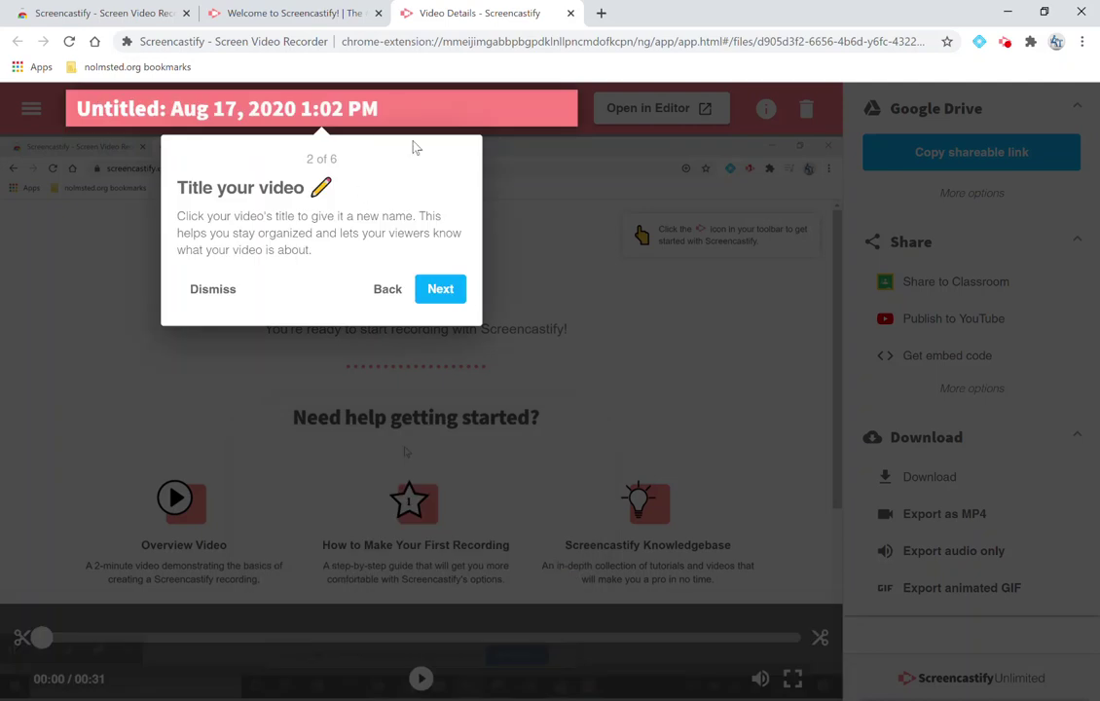
click(441, 292)
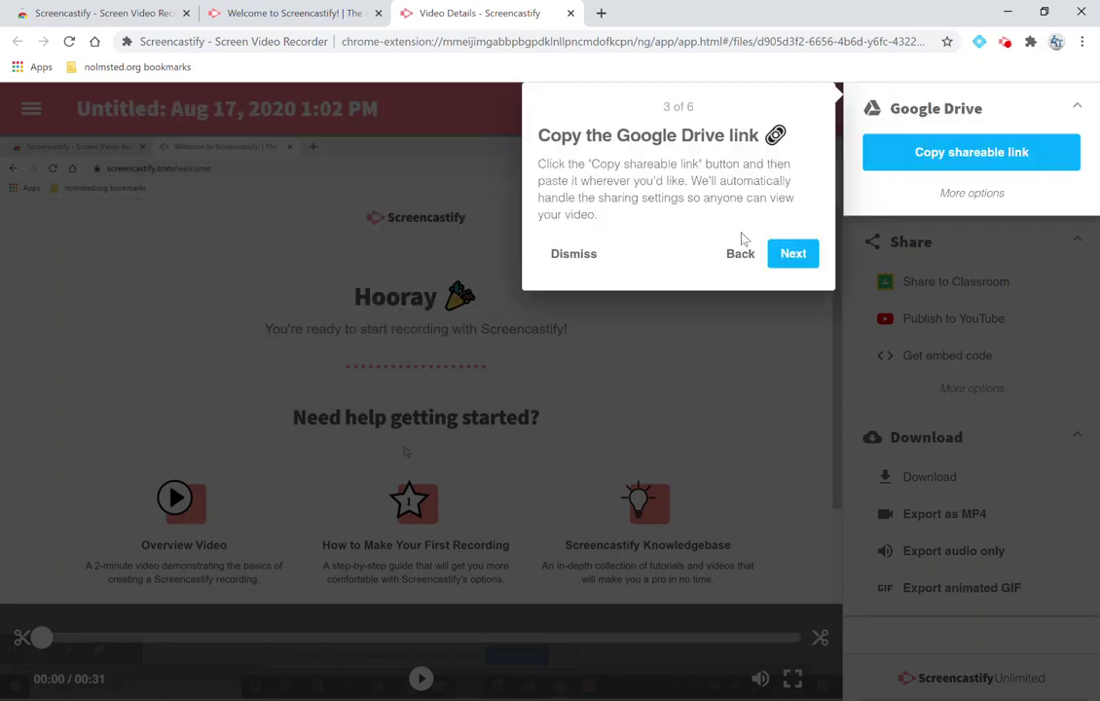
click(805, 250)
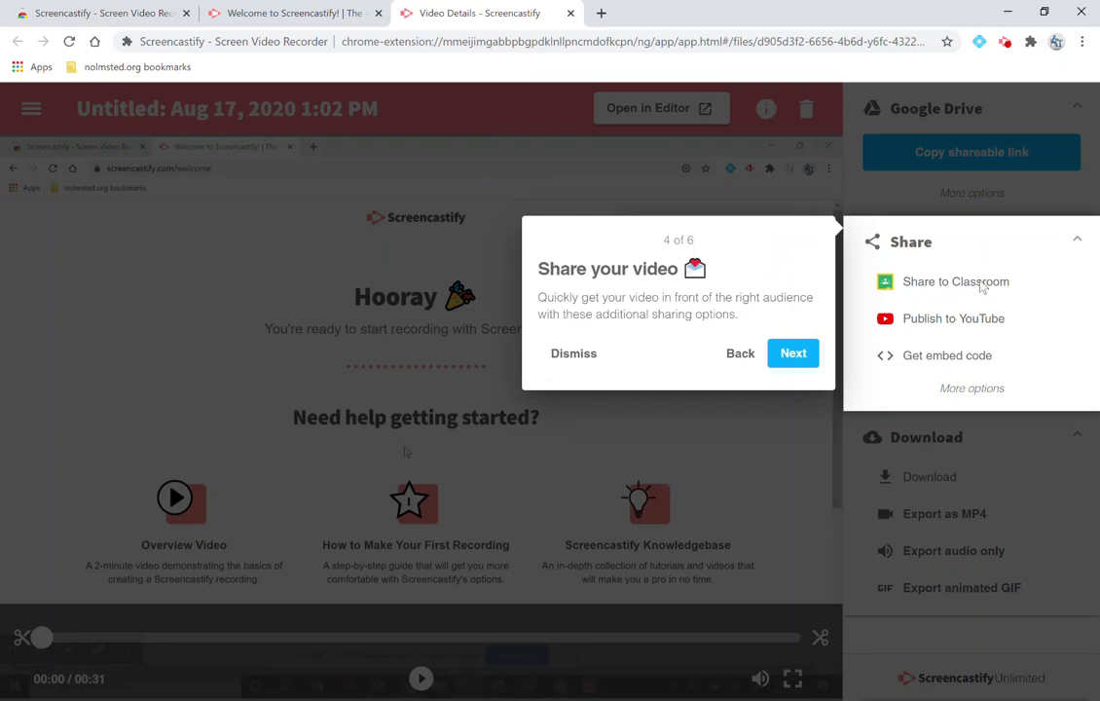
click(805, 360)
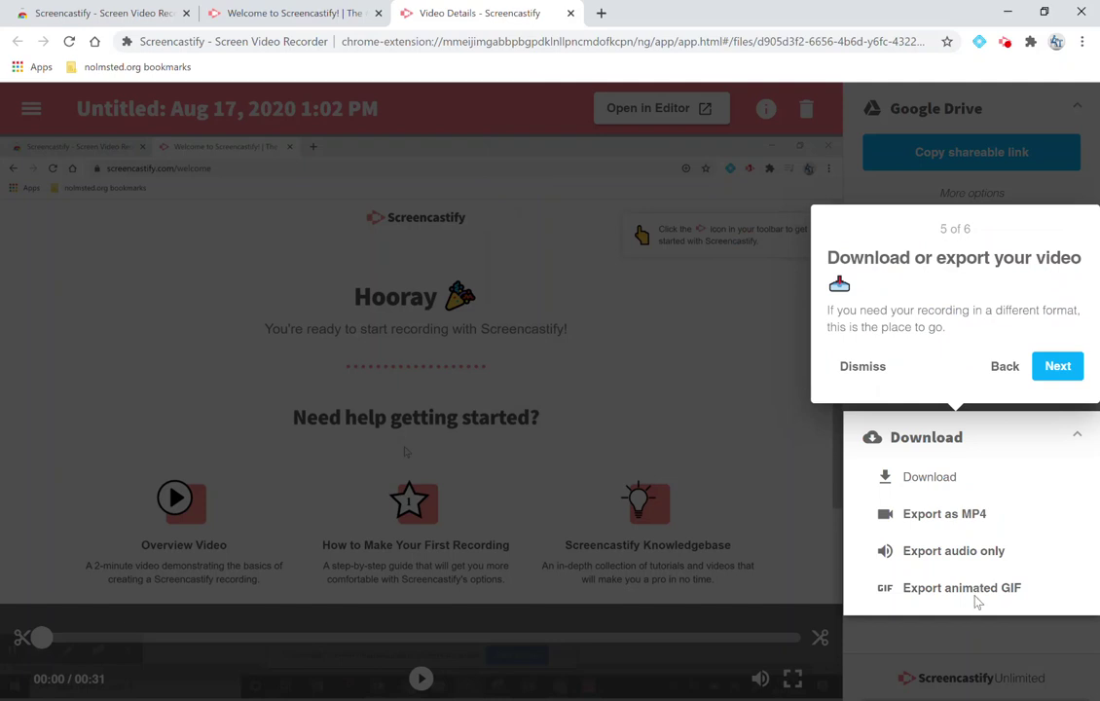
click(1055, 366)
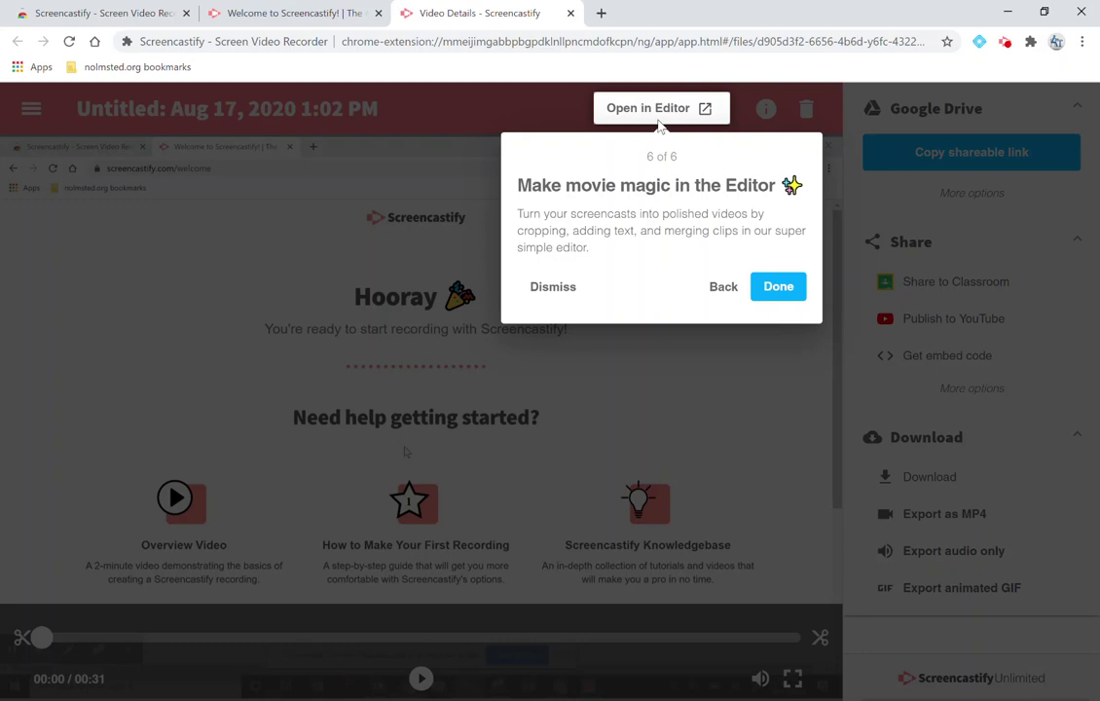
click(776, 287)
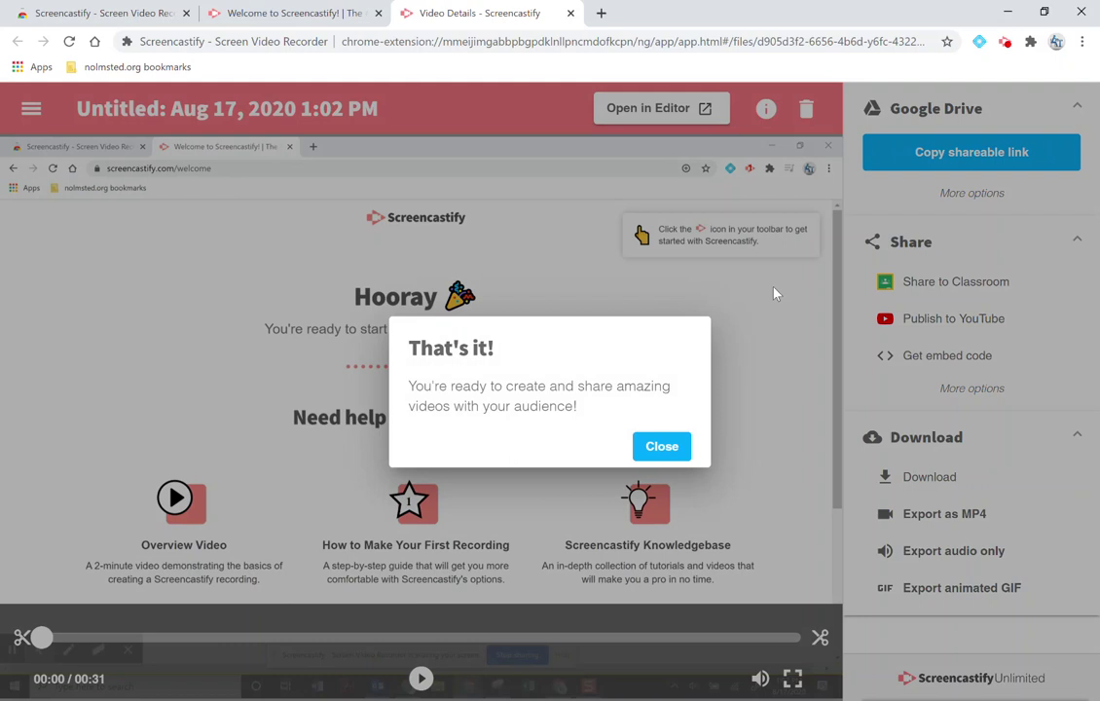
Step: Dismiss the tour message, set Google Drive visibility to Unlisted at nolmsted.org, and copy the shareable link
click(662, 447)
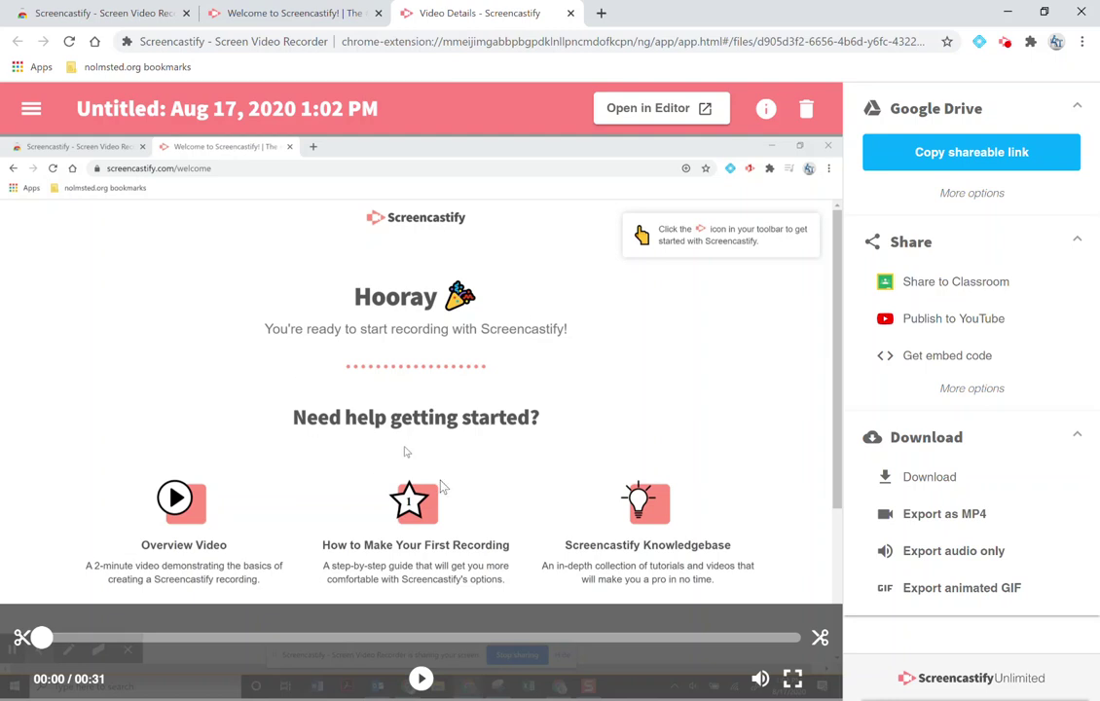
click(963, 196)
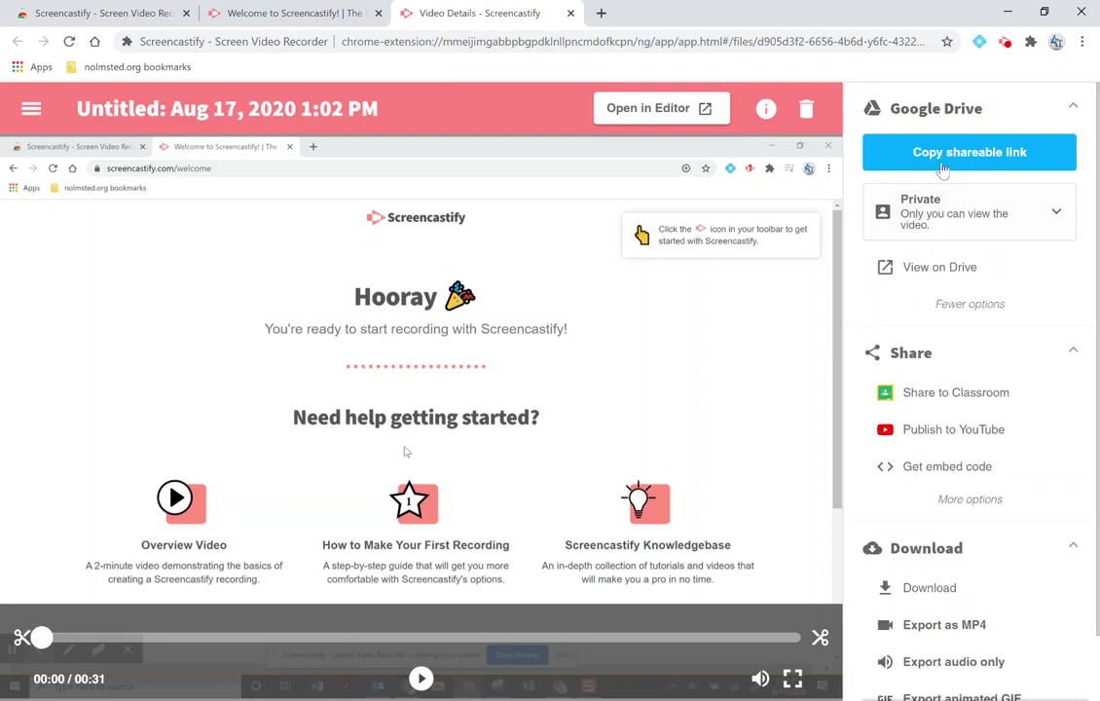
click(940, 215)
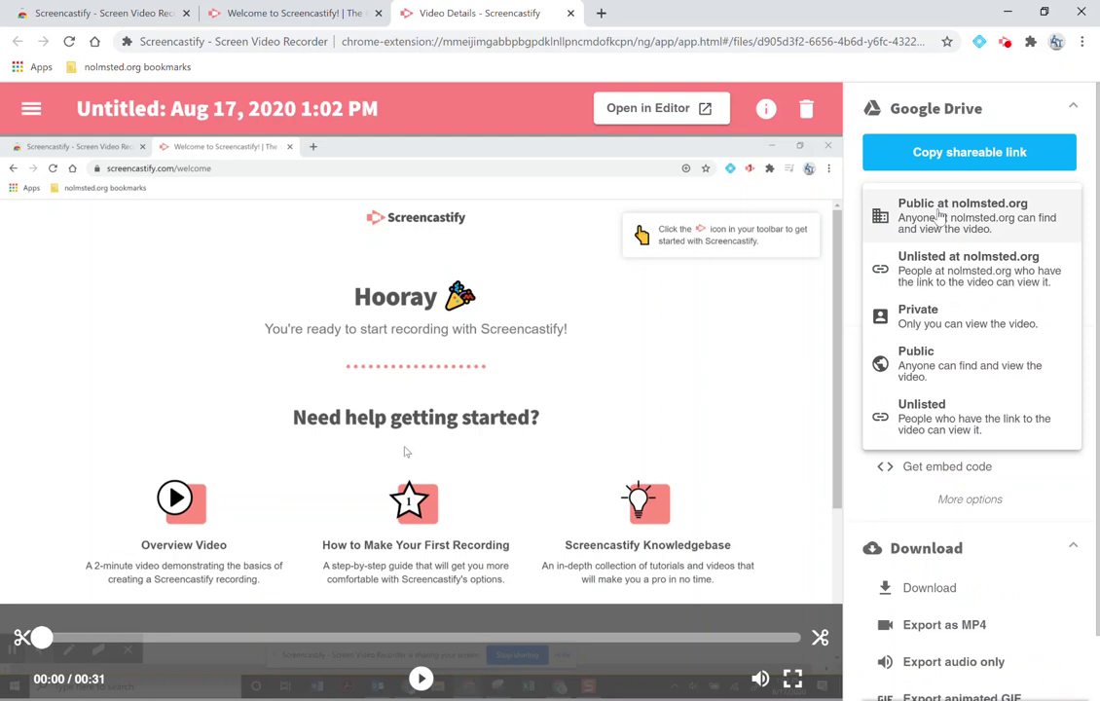
click(944, 277)
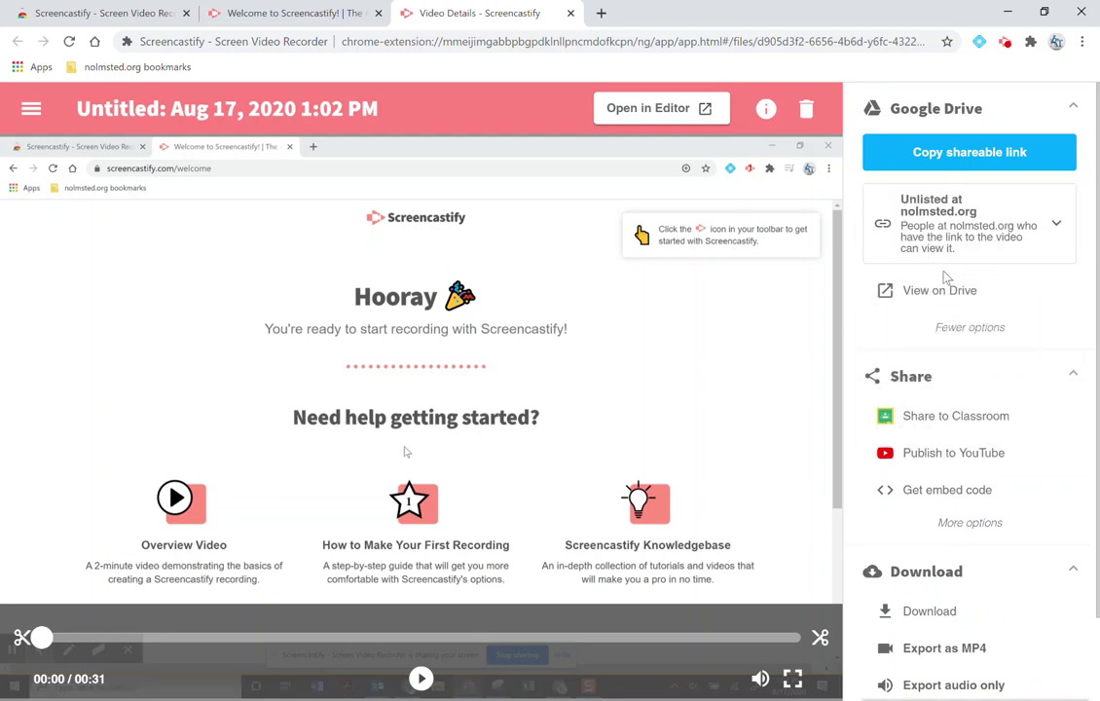
click(970, 154)
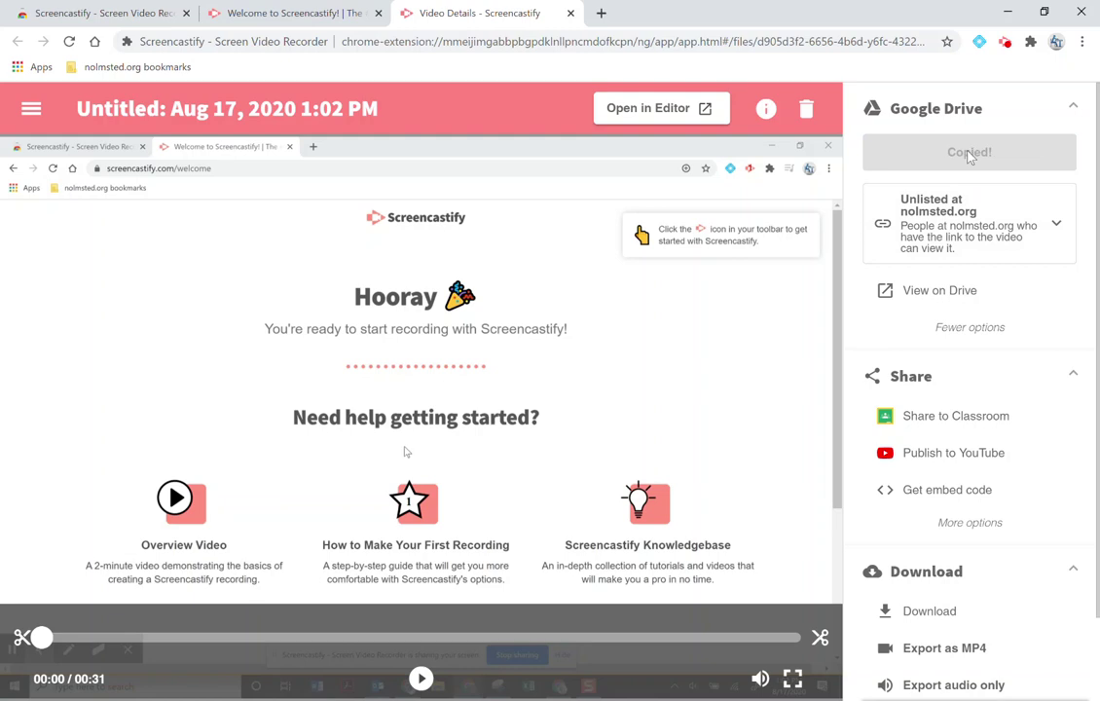